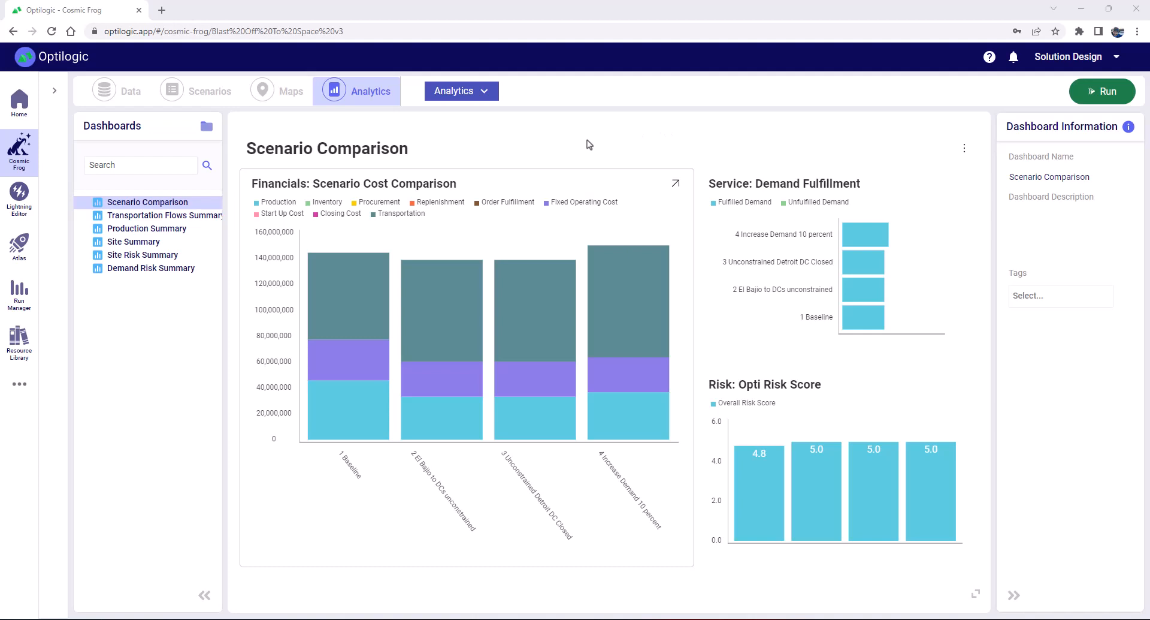
Open Blast Off To Space v3.frog's database in Cloud Storage from the model file tree
{"action": "left_click", "coordinate": [483, 91]}
{"action": "left_click", "coordinate": [54, 91]}
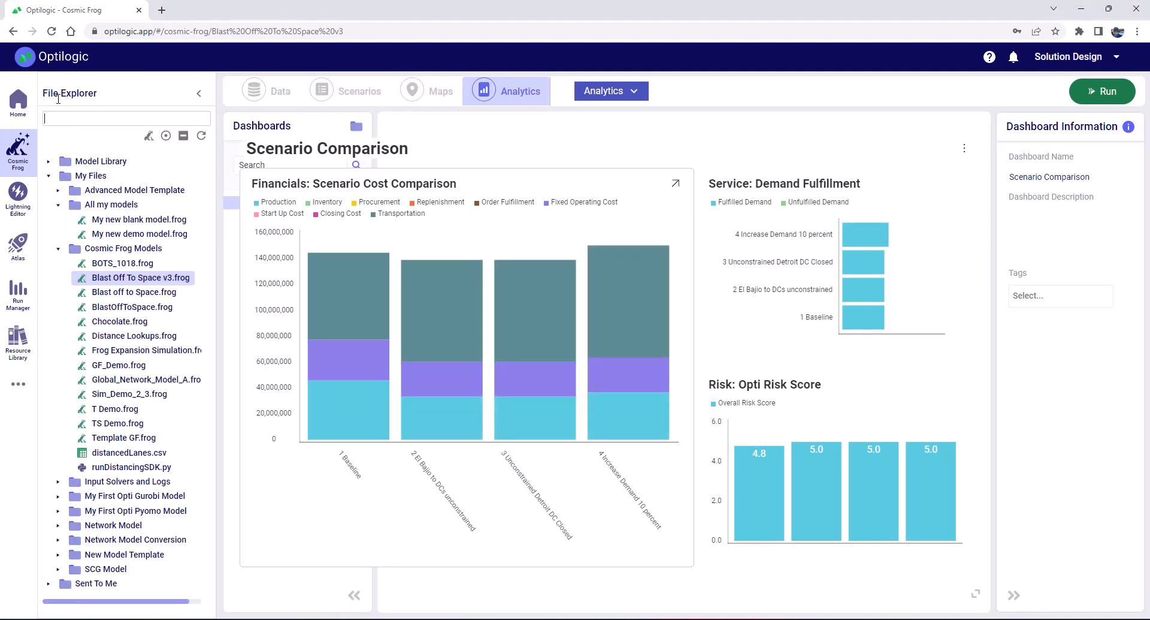
{"action": "right_click", "coordinate": [124, 279]}
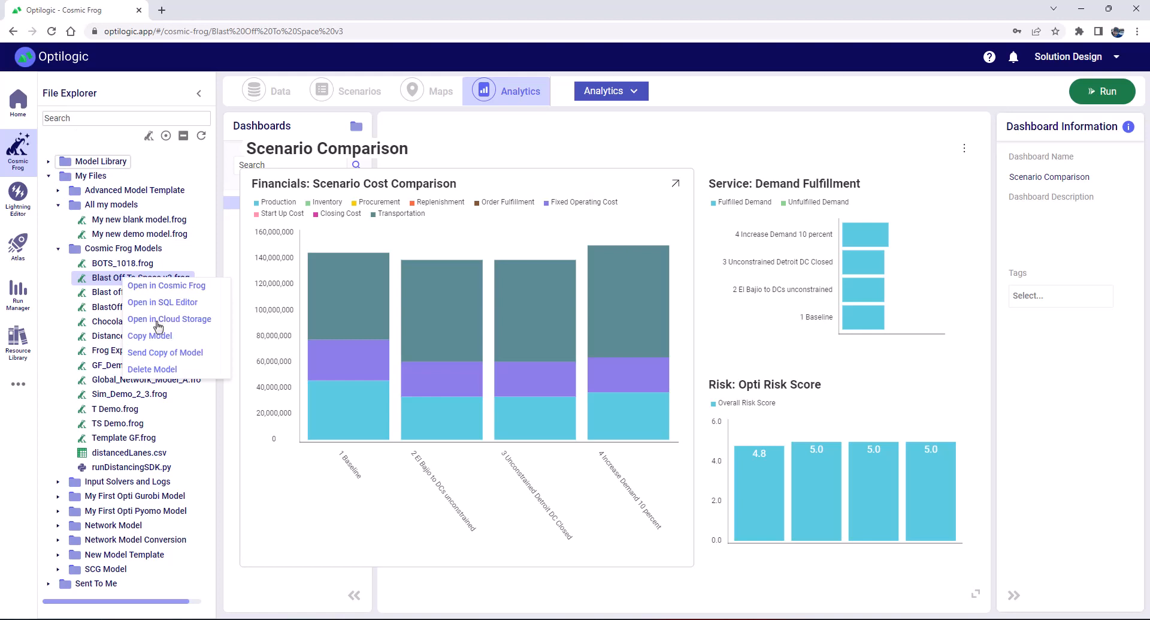
{"action": "left_click", "coordinate": [159, 321]}
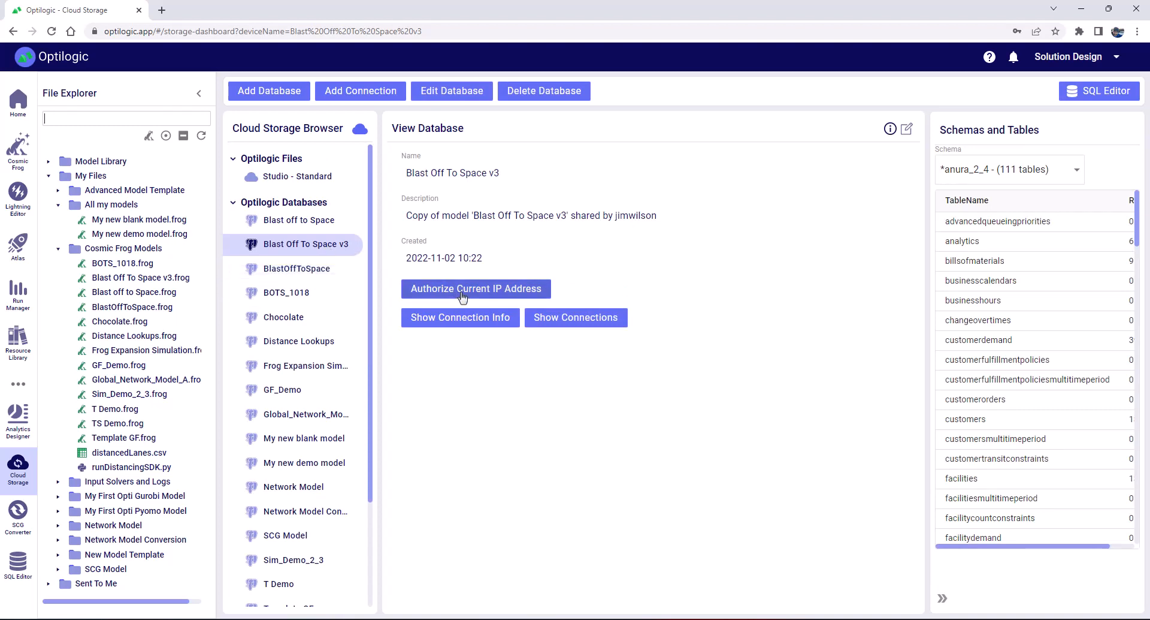
Authorize the current IP address for the Blast Off To Space v3 database and show its connection info
{"action": "left_click", "coordinate": [462, 290]}
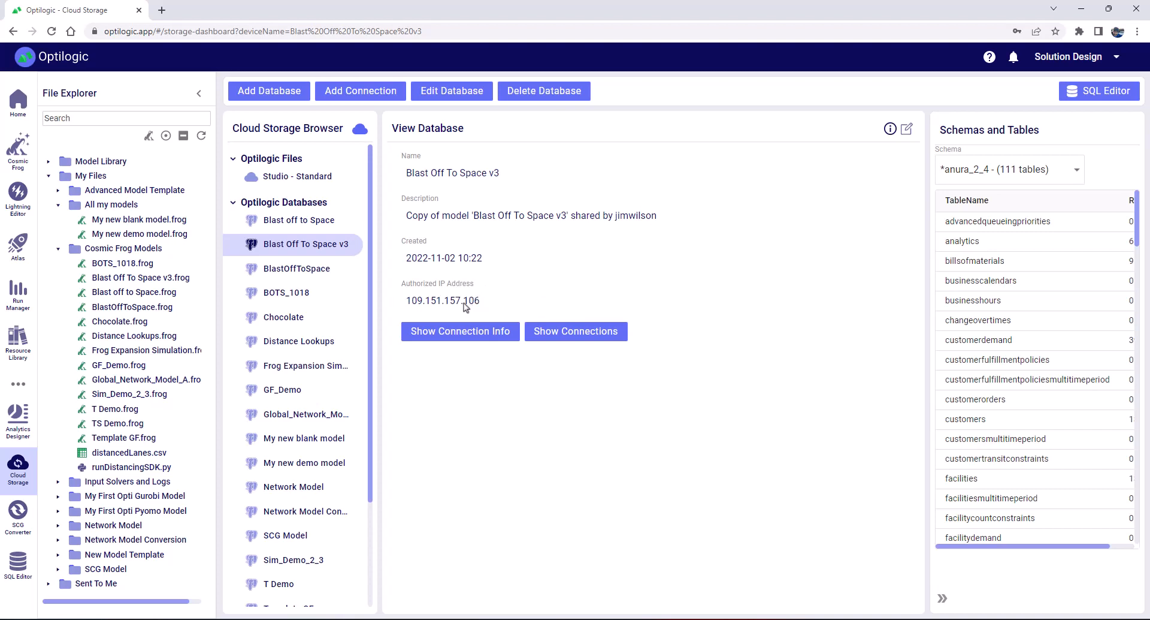
{"action": "left_click", "coordinate": [460, 336]}
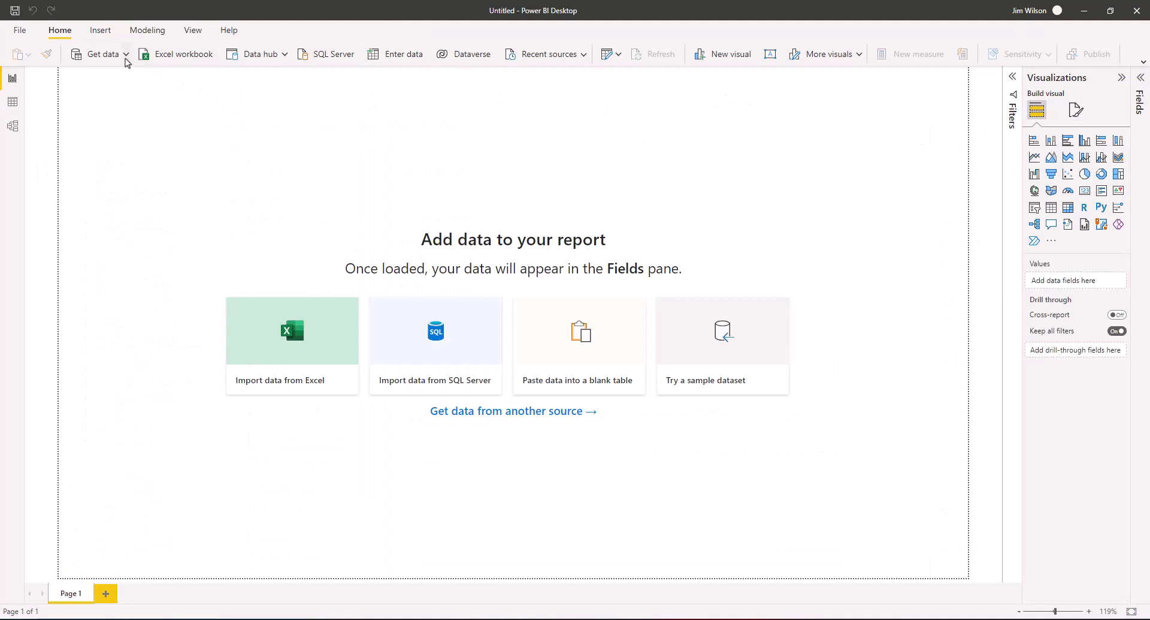
Pick PostgreSQL database from the full data source catalogue and connect to it
{"action": "left_click", "coordinate": [126, 59]}
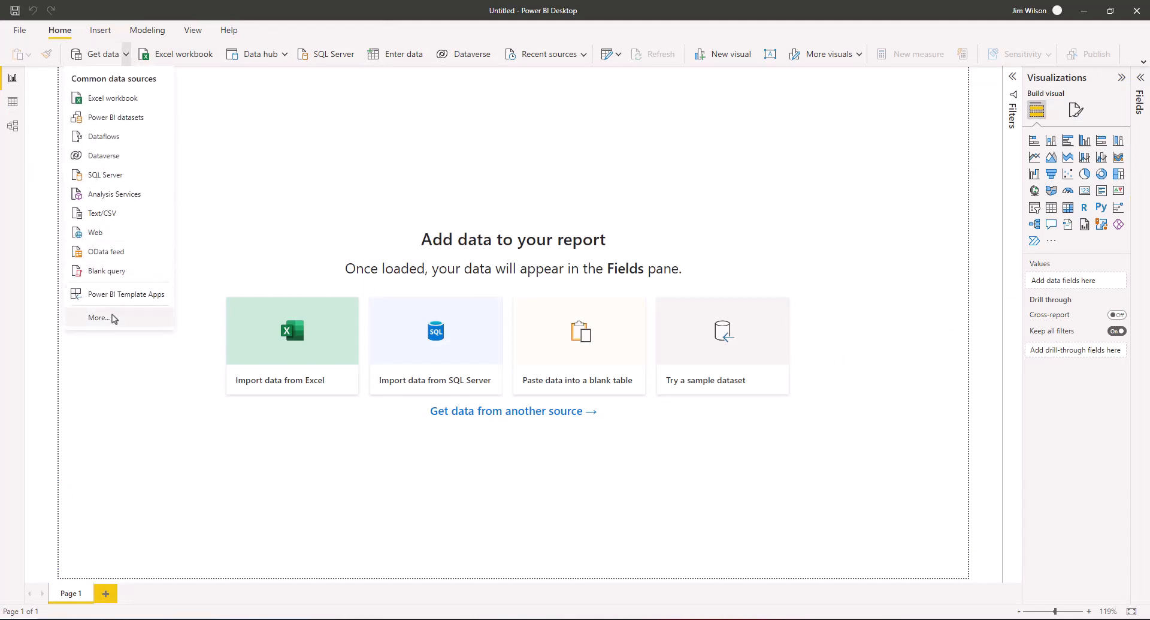
{"action": "left_click", "coordinate": [99, 318]}
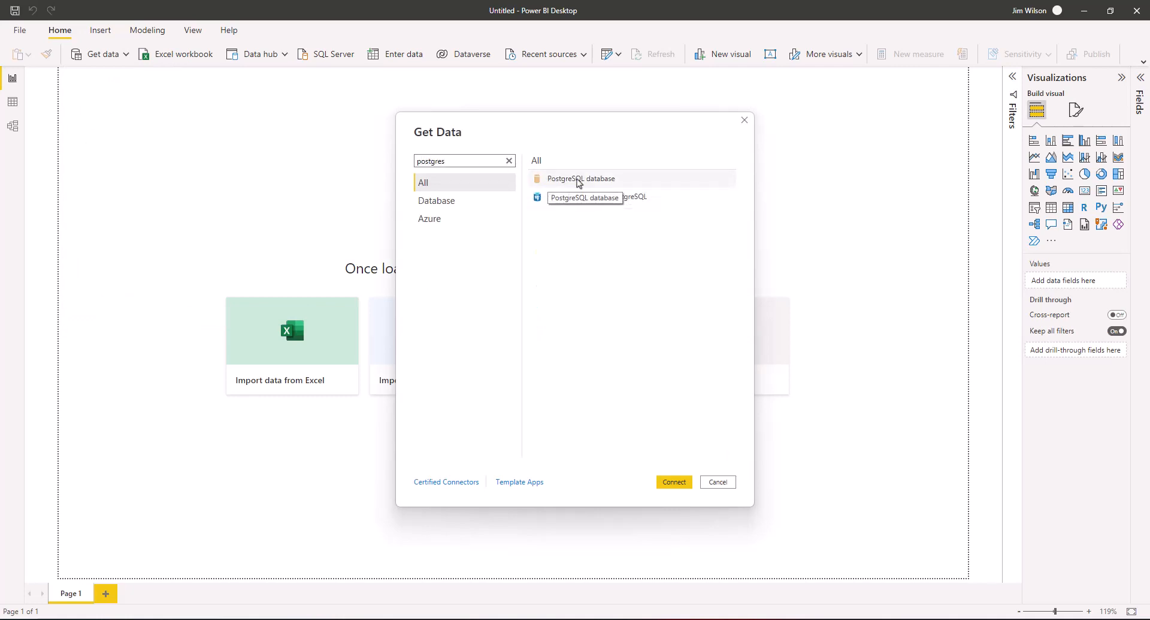
{"action": "left_click", "coordinate": [560, 183]}
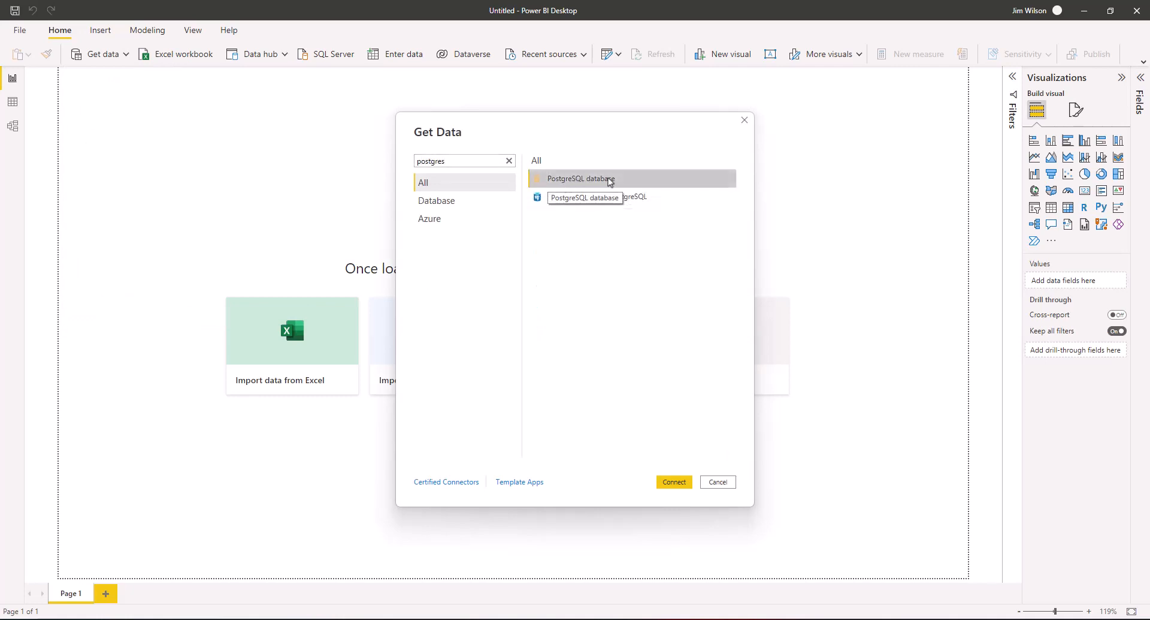
{"action": "left_click", "coordinate": [679, 483]}
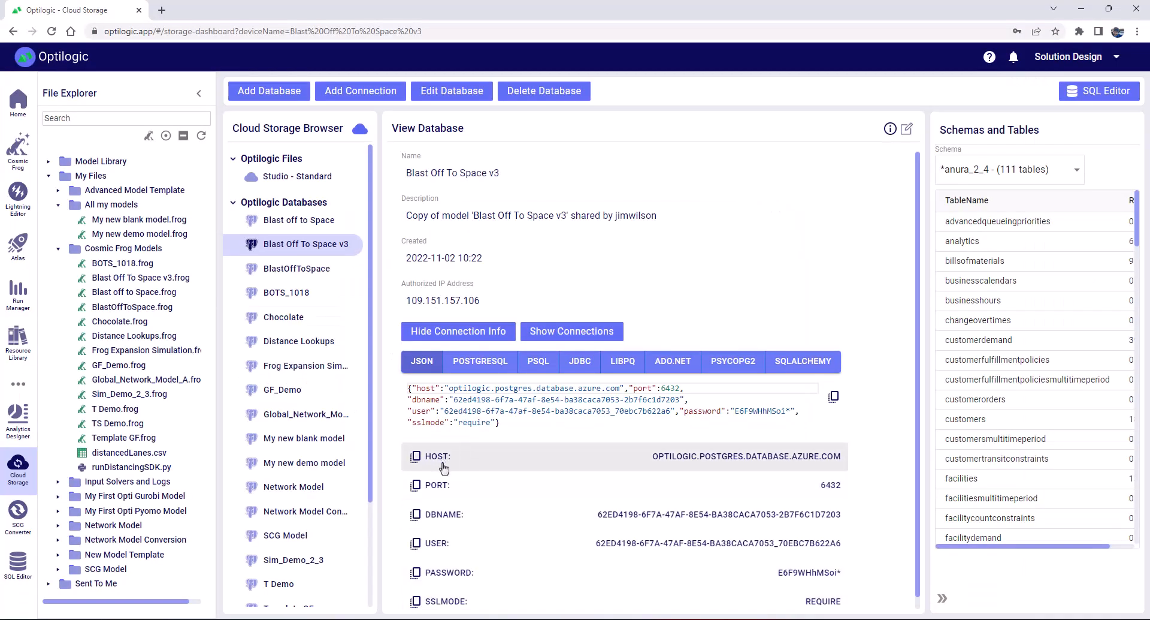
Paste host optilogic.postgres.database.azure.com and the model's database name into the PostgreSQL form and confirm
{"action": "left_click", "coordinate": [697, 460]}
{"action": "left_click", "coordinate": [705, 572]}
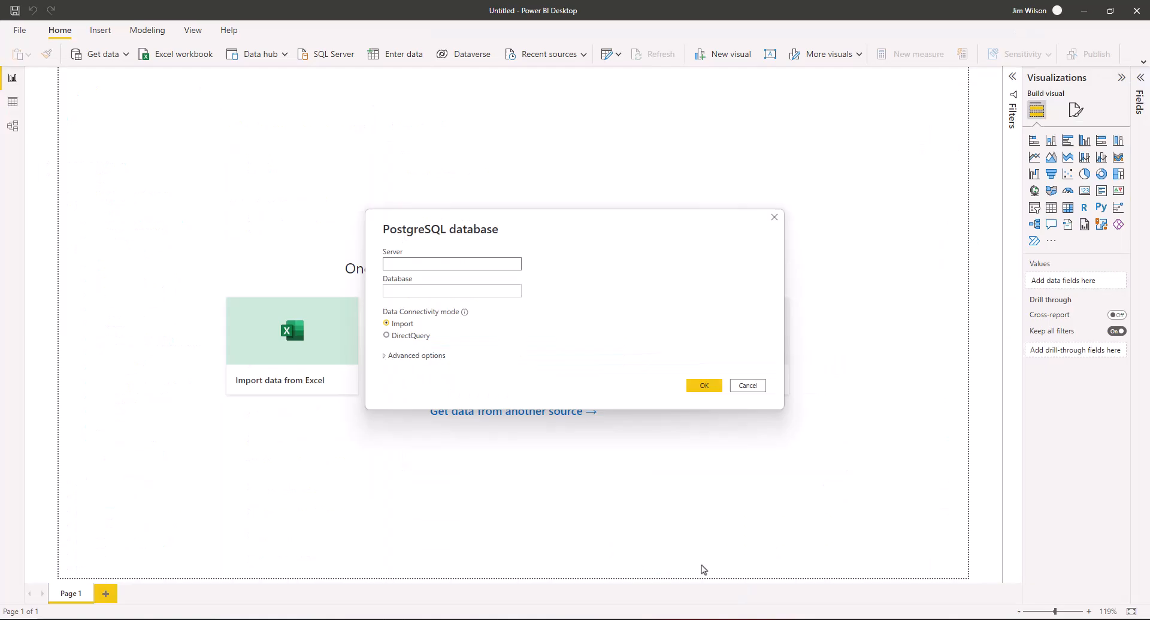
{"action": "type", "text": "optilogic.postgres.database.azure.com"}
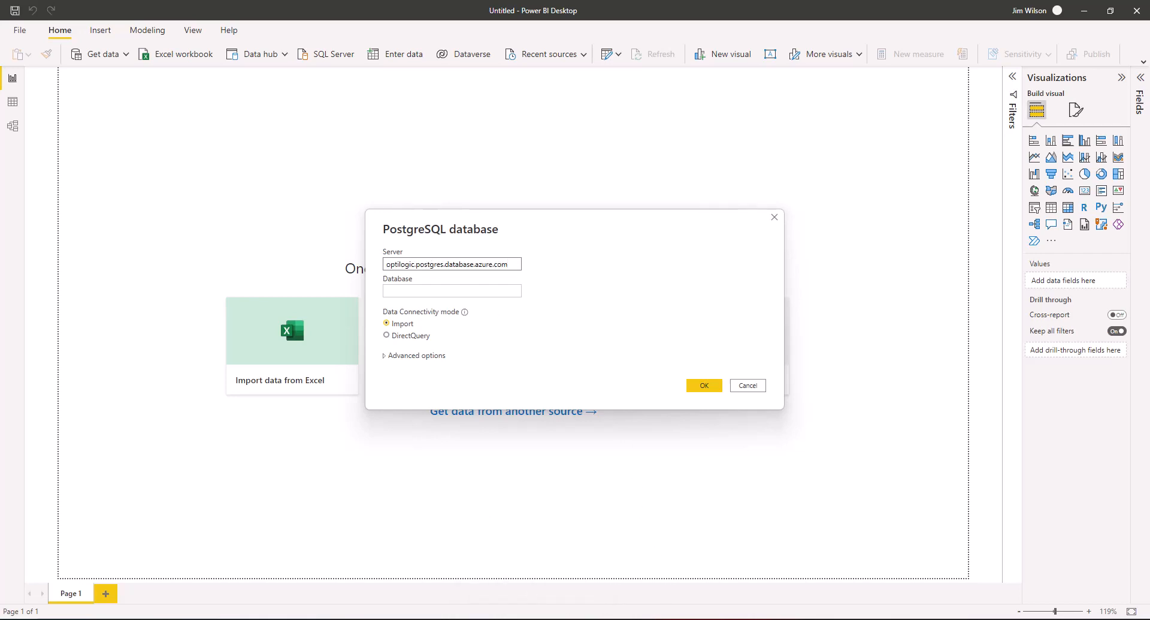
{"action": "left_click", "coordinate": [529, 617]}
{"action": "left_click", "coordinate": [467, 519]}
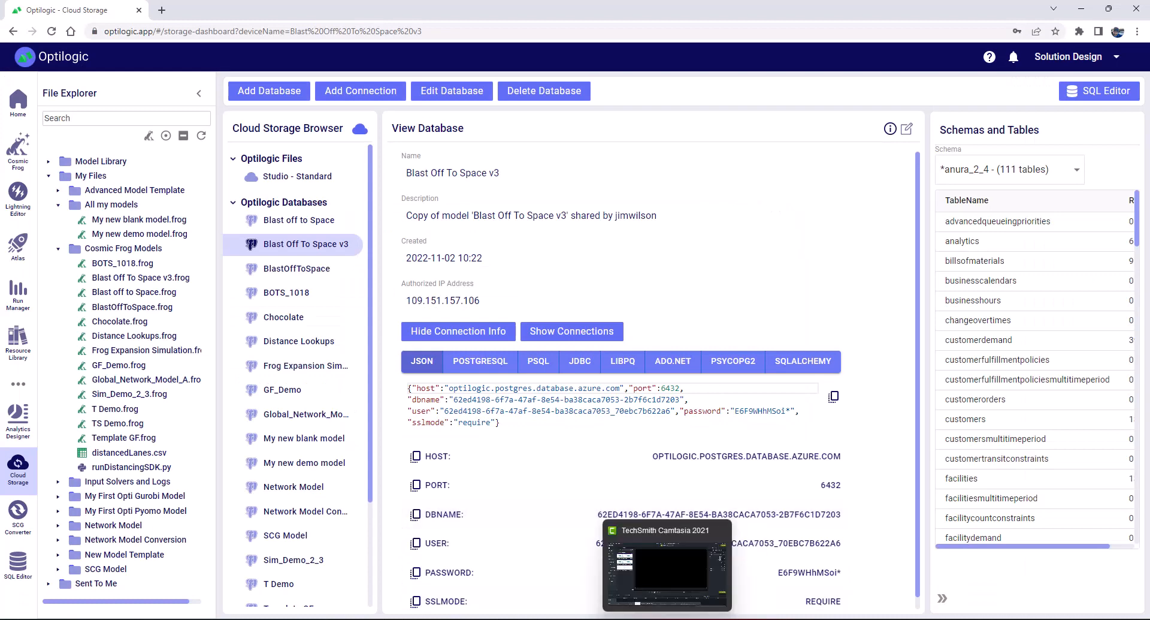
{"action": "mouse_move", "coordinate": [589, 617]}
{"action": "key", "text": "alt+Tab"}
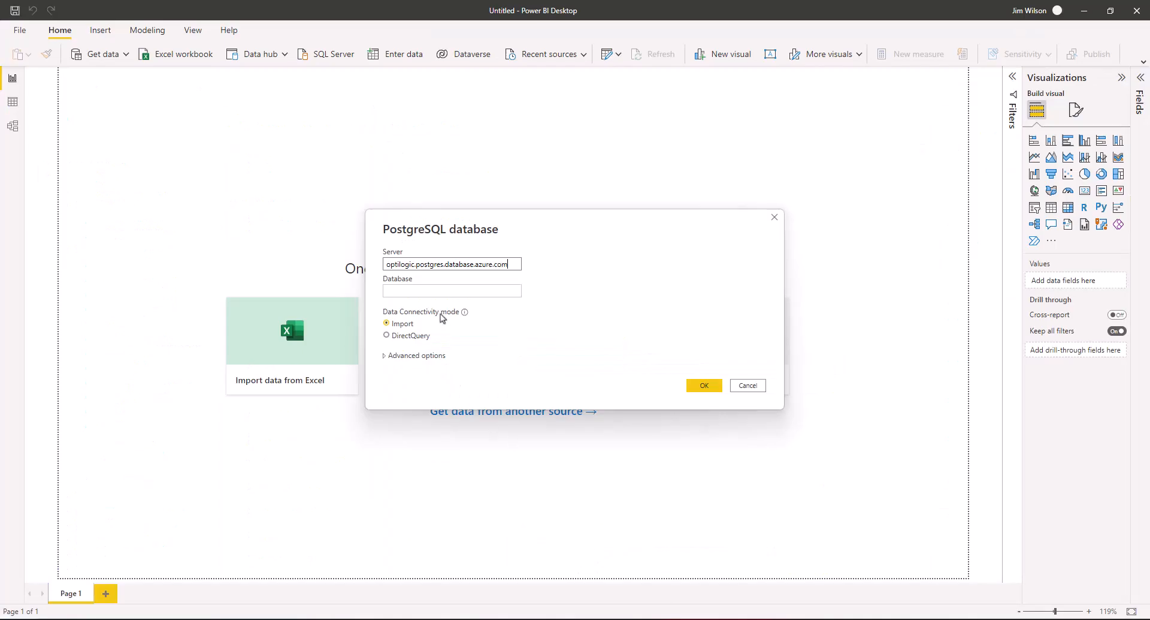
{"action": "left_click", "coordinate": [441, 292]}
{"action": "key", "text": "ctrl+v"}
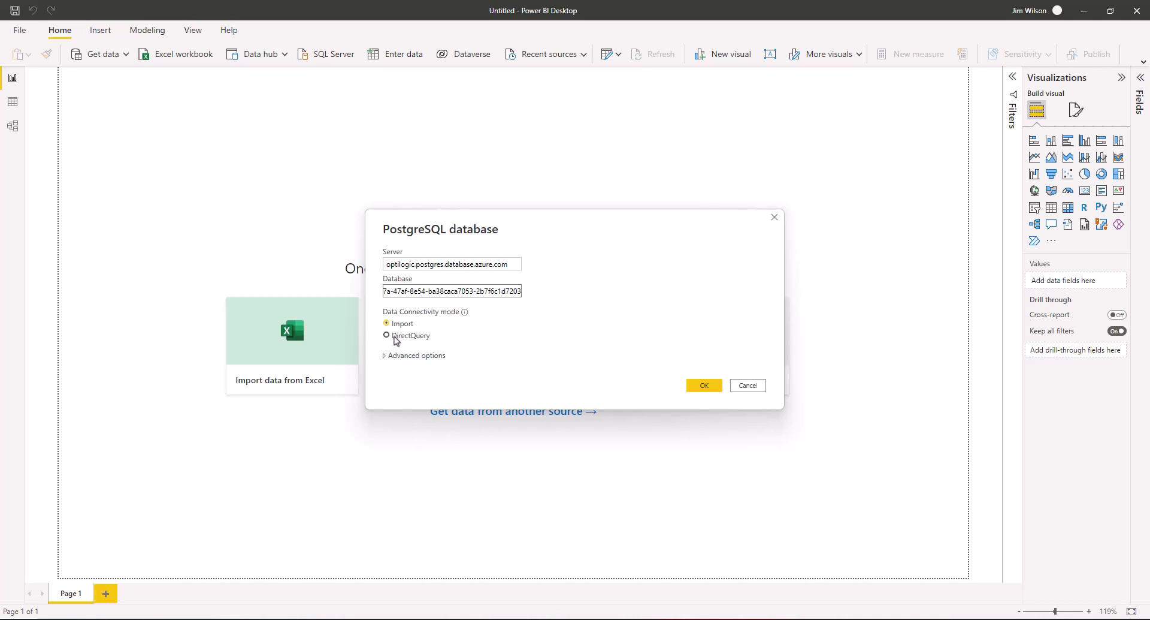
{"action": "left_click", "coordinate": [701, 385]}
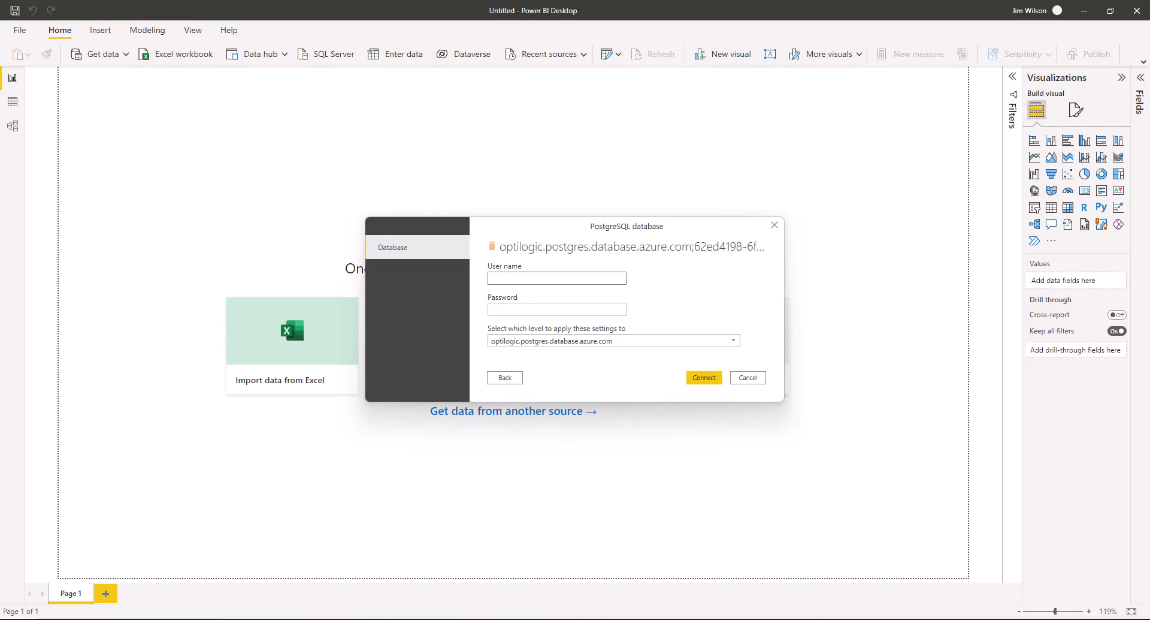
Copy the database user name from Cloud Storage into Power BI's User name field
{"action": "key", "text": "alt+Tab"}
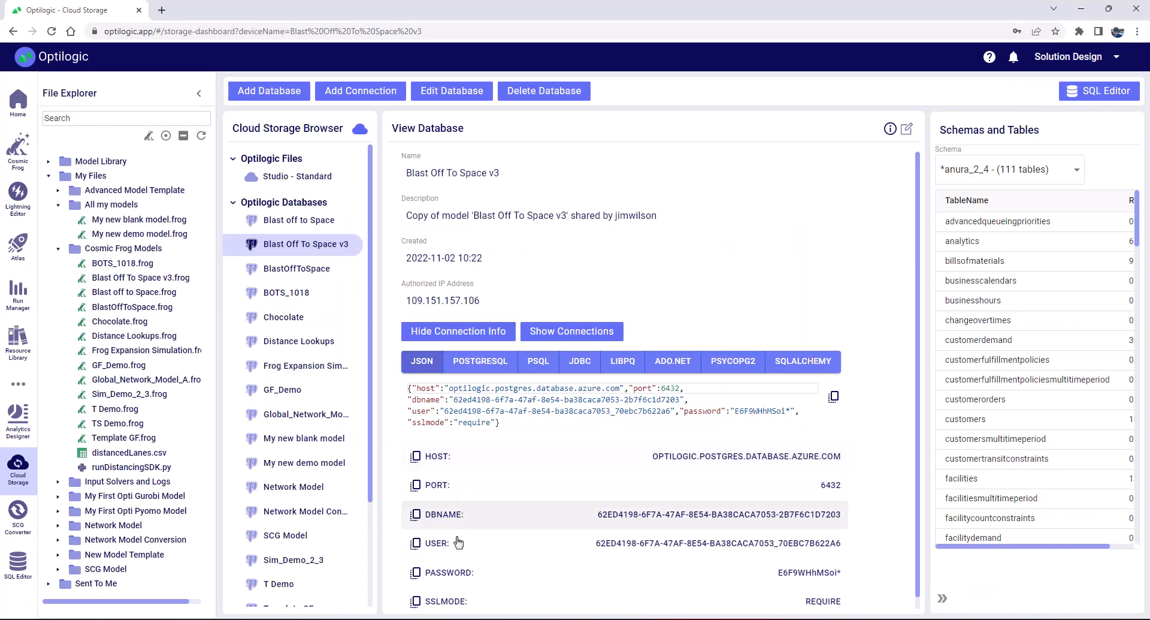
{"action": "left_click", "coordinate": [440, 546]}
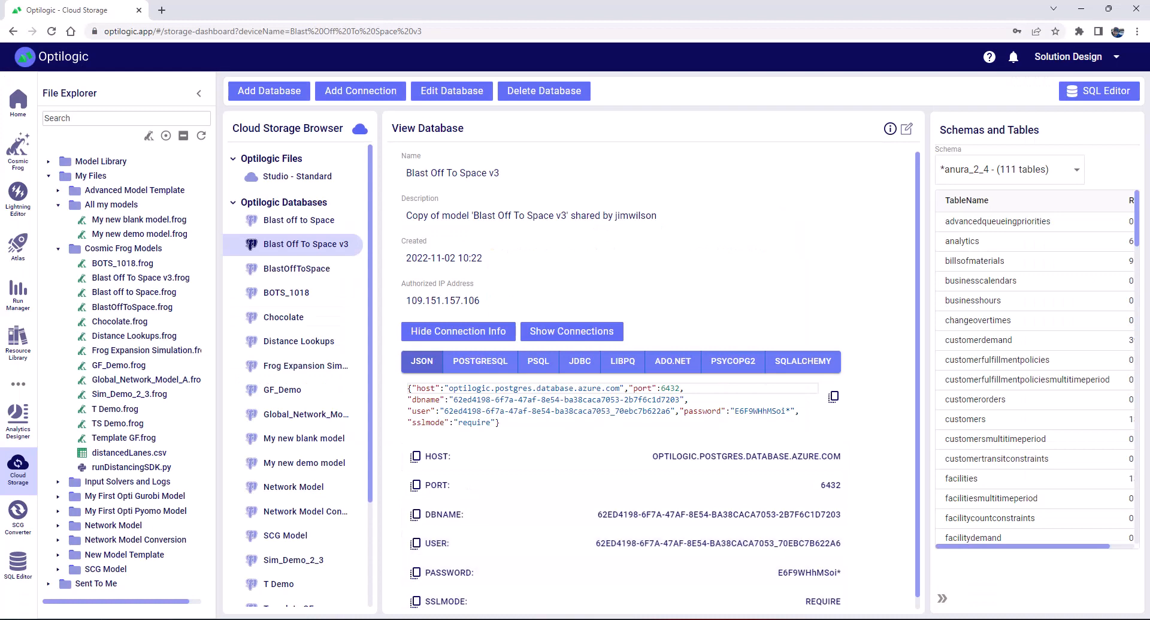
{"action": "mouse_move", "coordinate": [693, 618]}
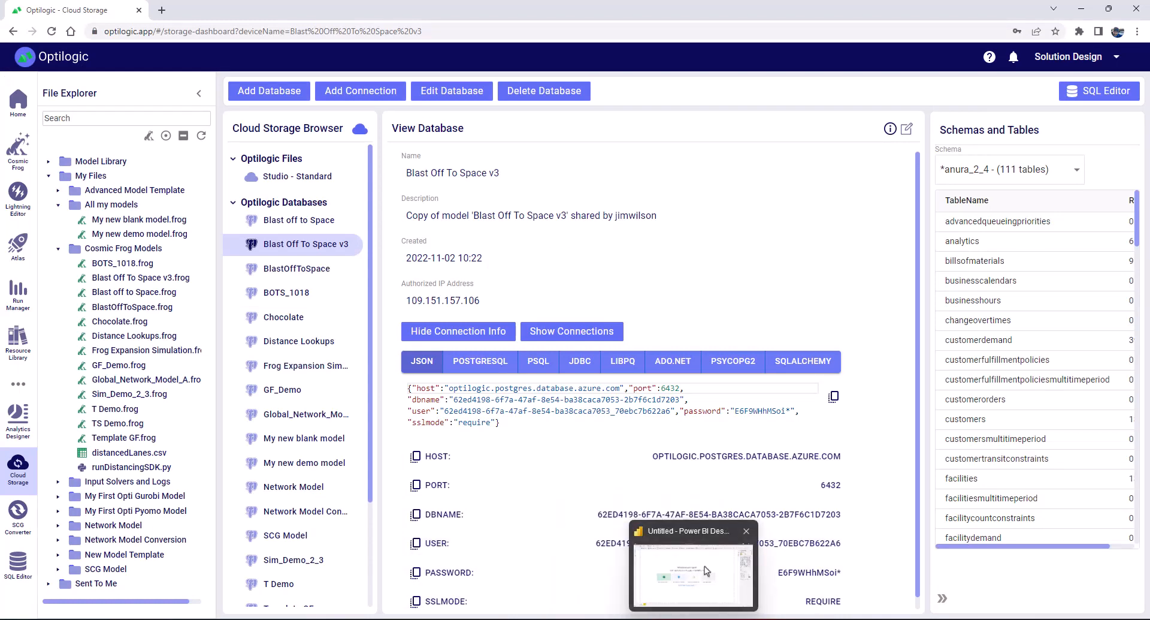
{"action": "left_click", "coordinate": [705, 568]}
{"action": "left_click", "coordinate": [550, 279]}
{"action": "type", "text": "62ed4198-6f7a-47af-8e54-ba38caca7053_70ebc7b622a6"}
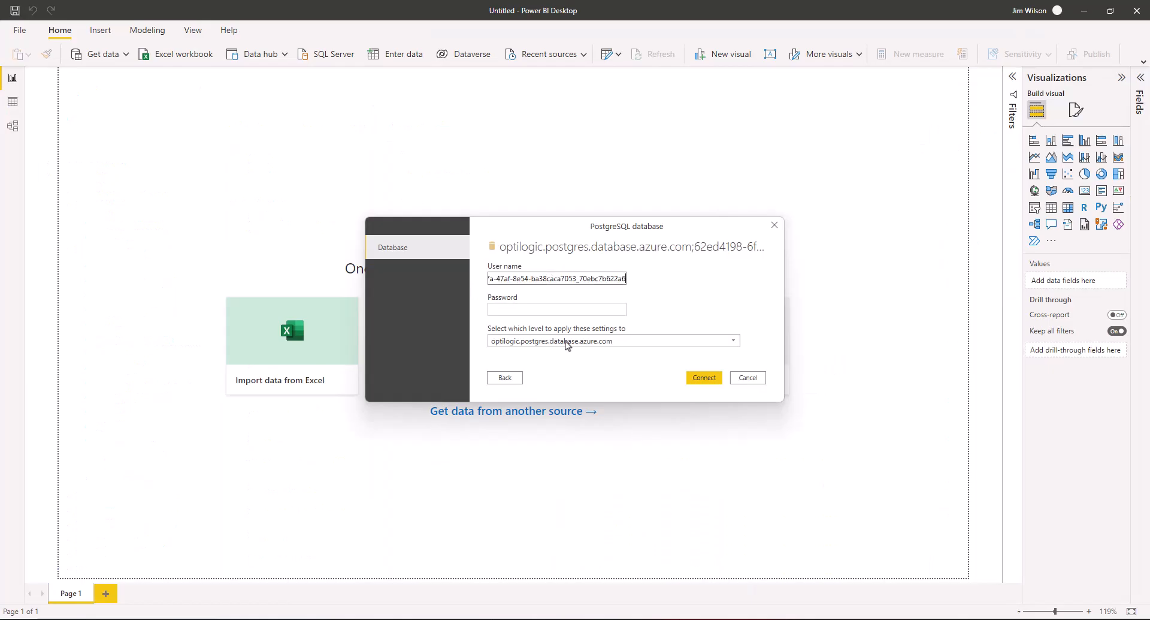
Paste the database password into the Password field and connect to open the Navigator
{"action": "left_click", "coordinate": [551, 618]}
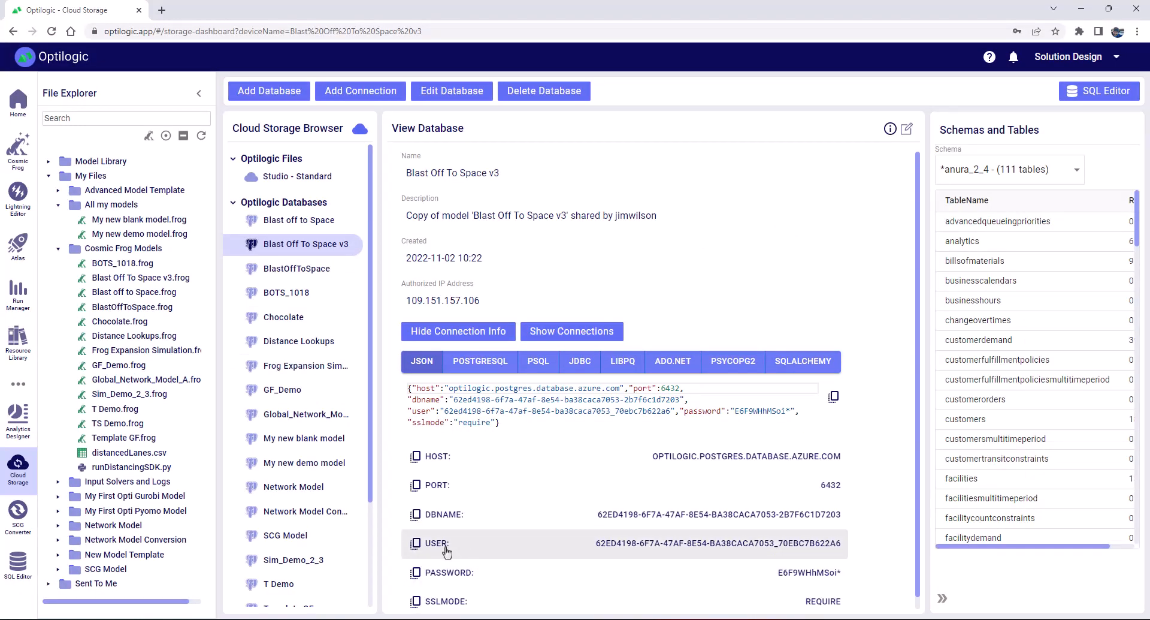
{"action": "left_click", "coordinate": [448, 572]}
{"action": "left_click", "coordinate": [590, 619]}
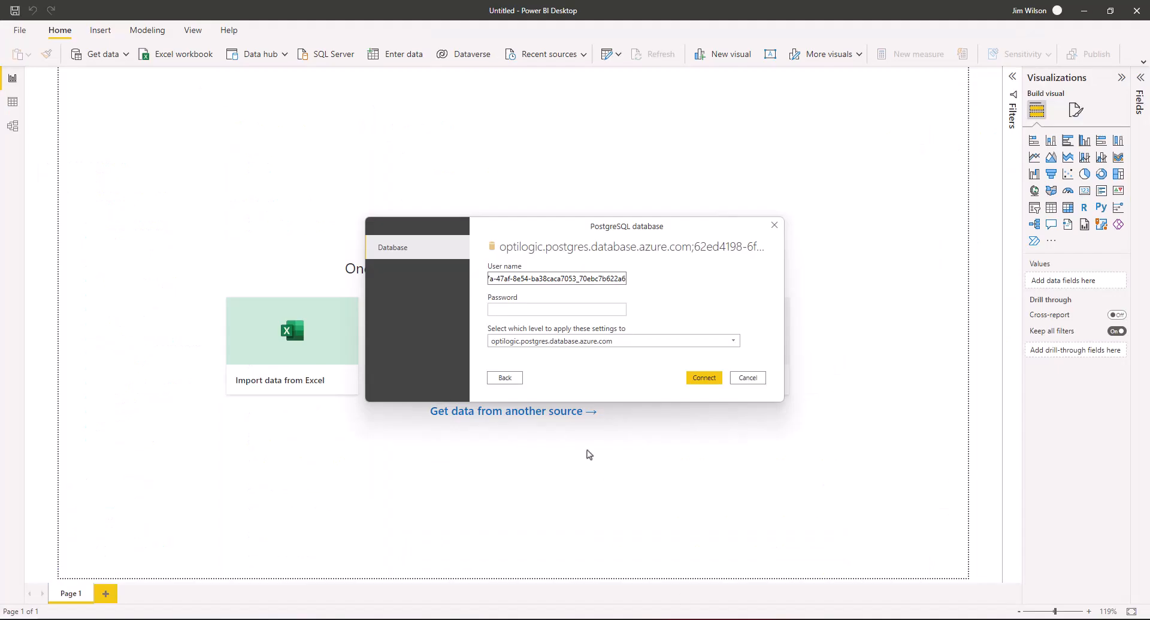
{"action": "left_click", "coordinate": [548, 312]}
{"action": "key", "text": "ctrl+v"}
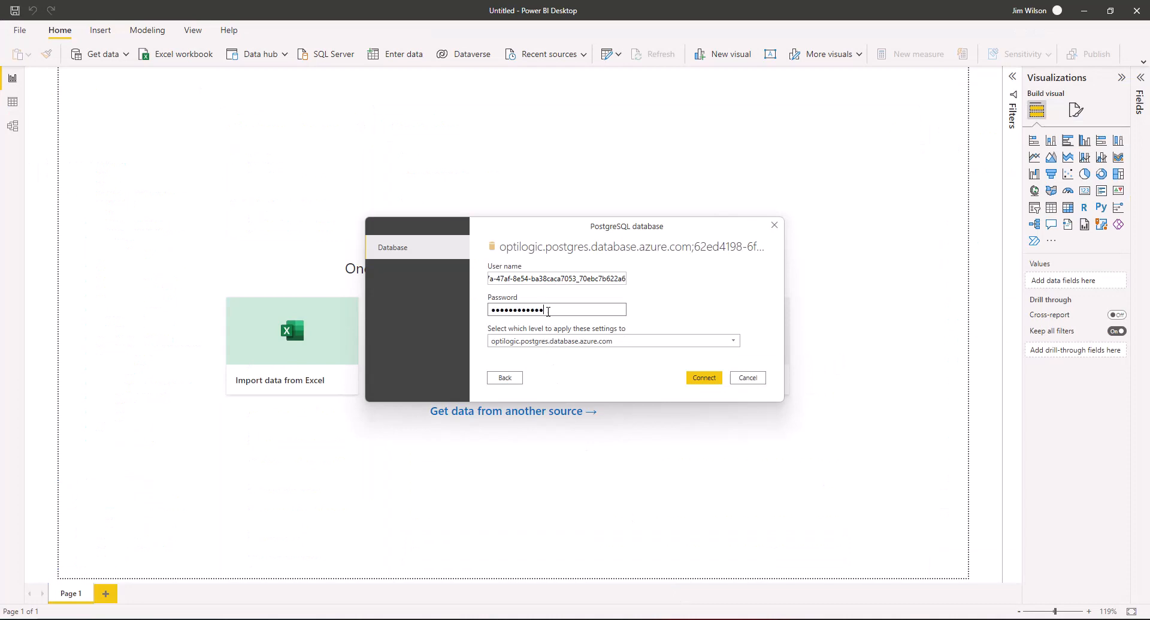
{"action": "left_click", "coordinate": [705, 378]}
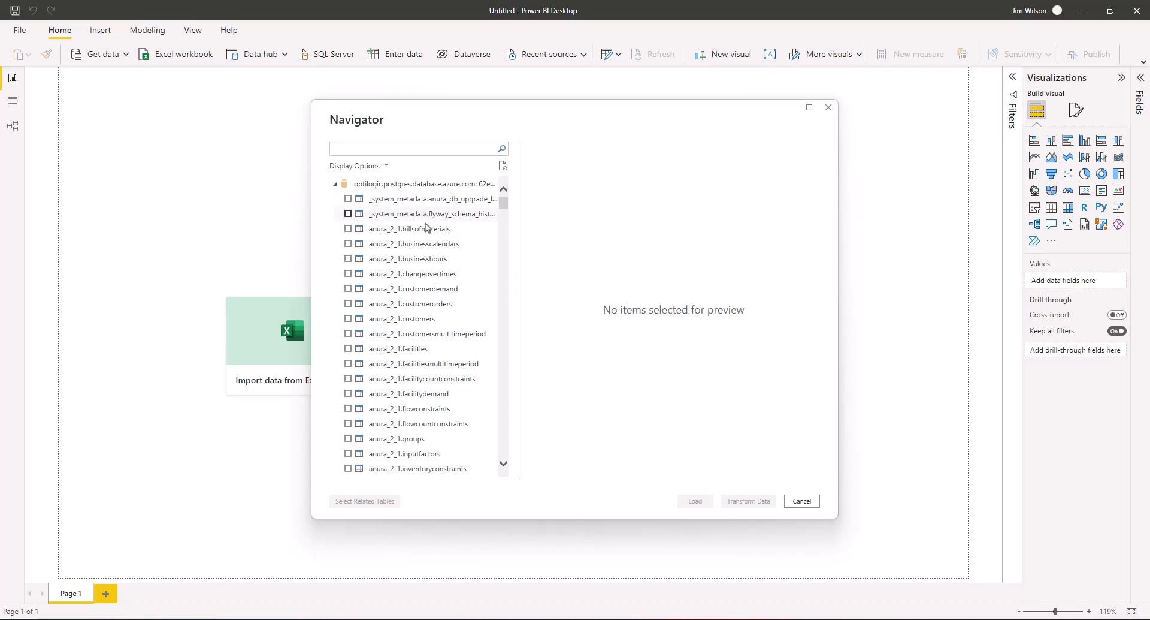
Filter the Navigator on 'optimizationnet', tick anura_2_4.optimizationnetworksummary, and load it
{"action": "scroll", "coordinate": [426, 234], "scroll_direction": "down", "scroll_amount": 3}
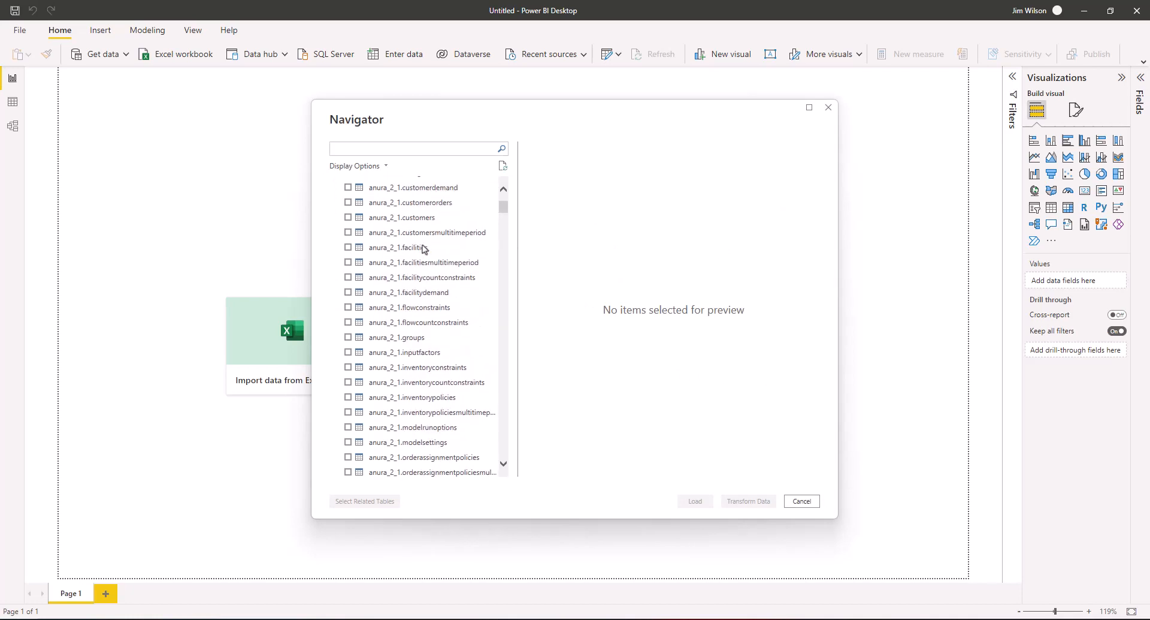
{"action": "scroll", "coordinate": [423, 249], "scroll_direction": "up", "scroll_amount": 3}
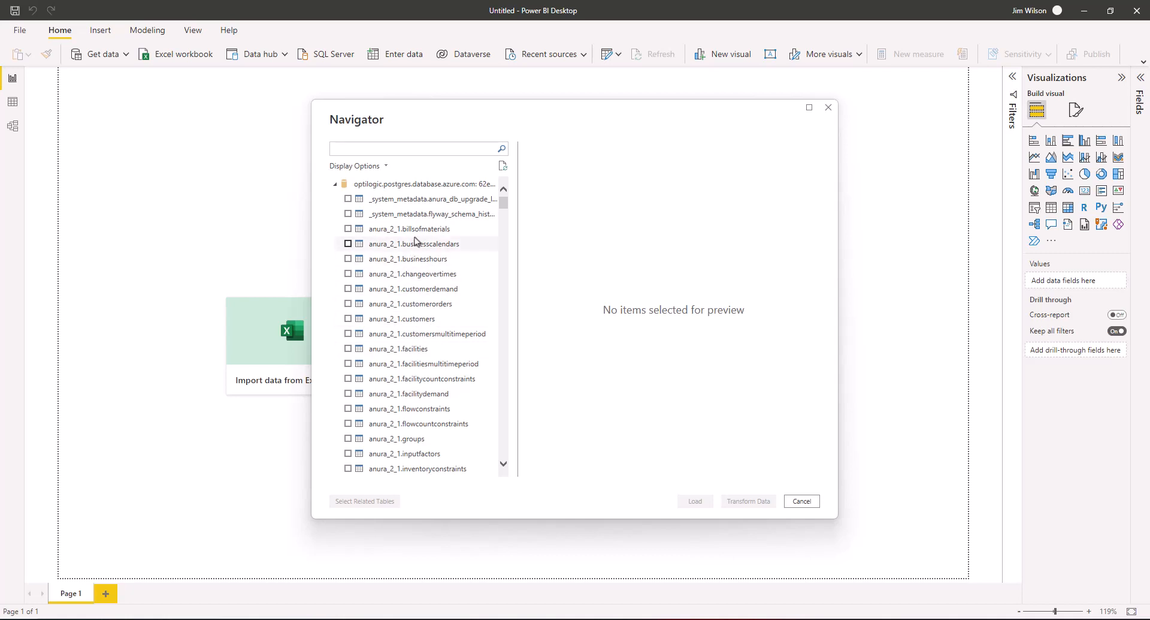
{"action": "scroll", "coordinate": [420, 308], "scroll_direction": "down", "scroll_amount": 10}
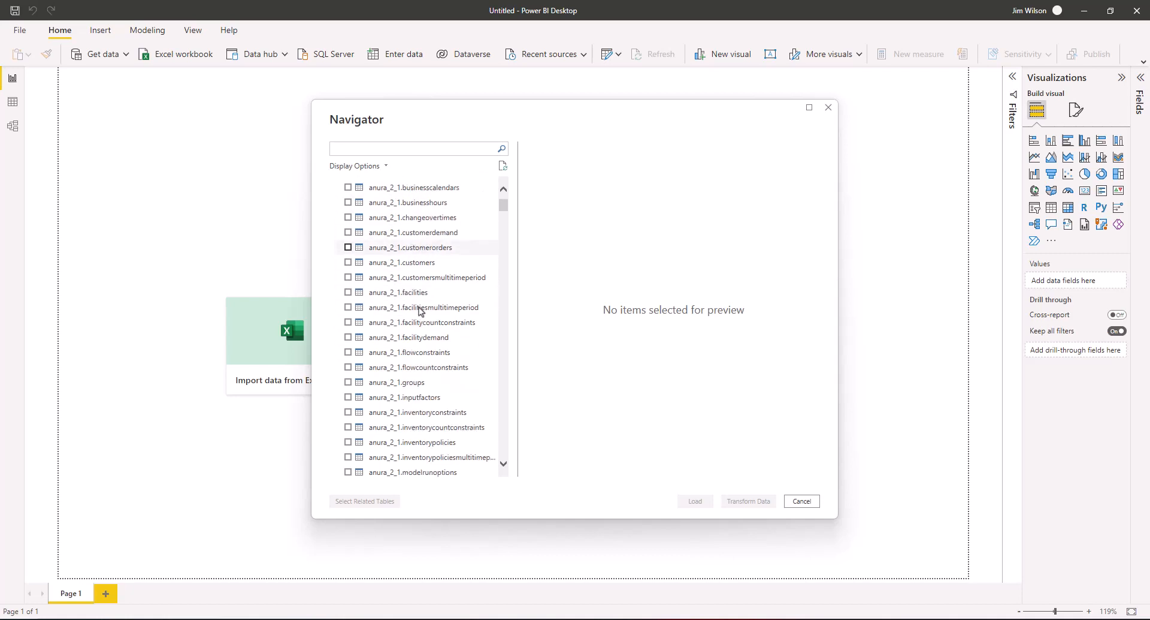
{"action": "left_click_drag", "start_coordinate": [503, 235], "coordinate": [506, 471]}
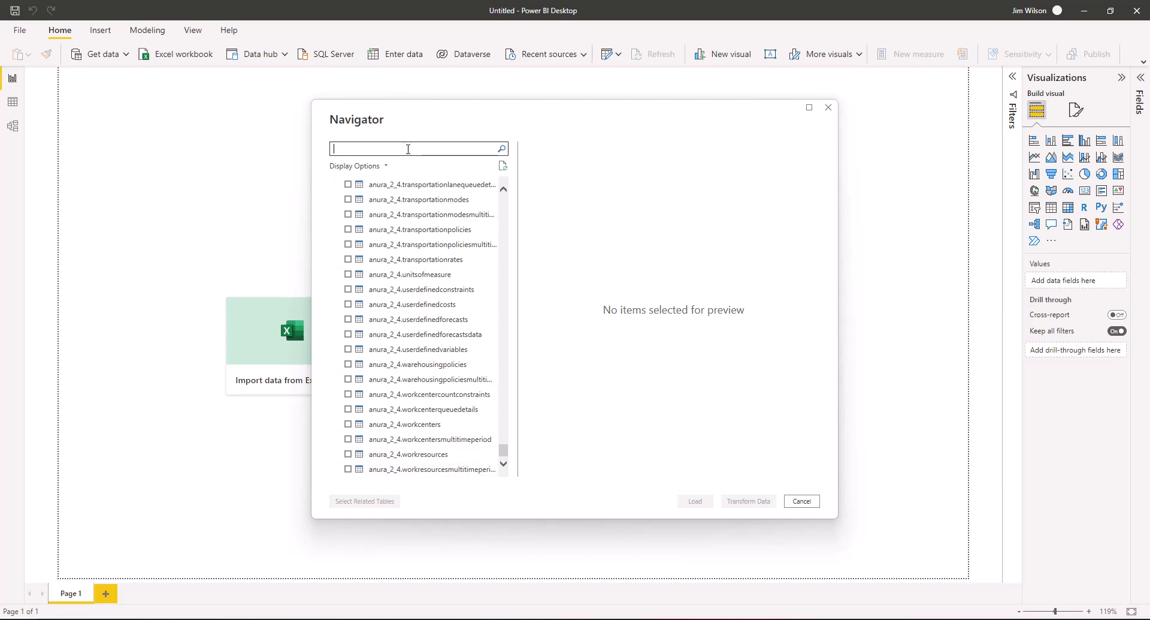
{"action": "type", "text": "mizationn"}
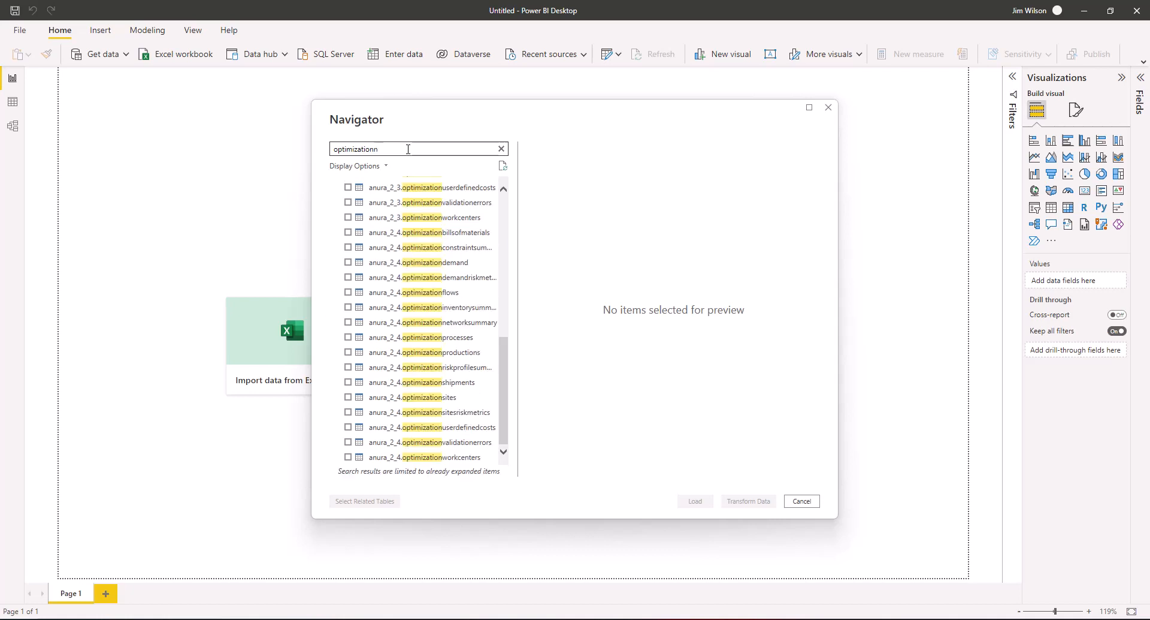
{"action": "type", "text": "et"}
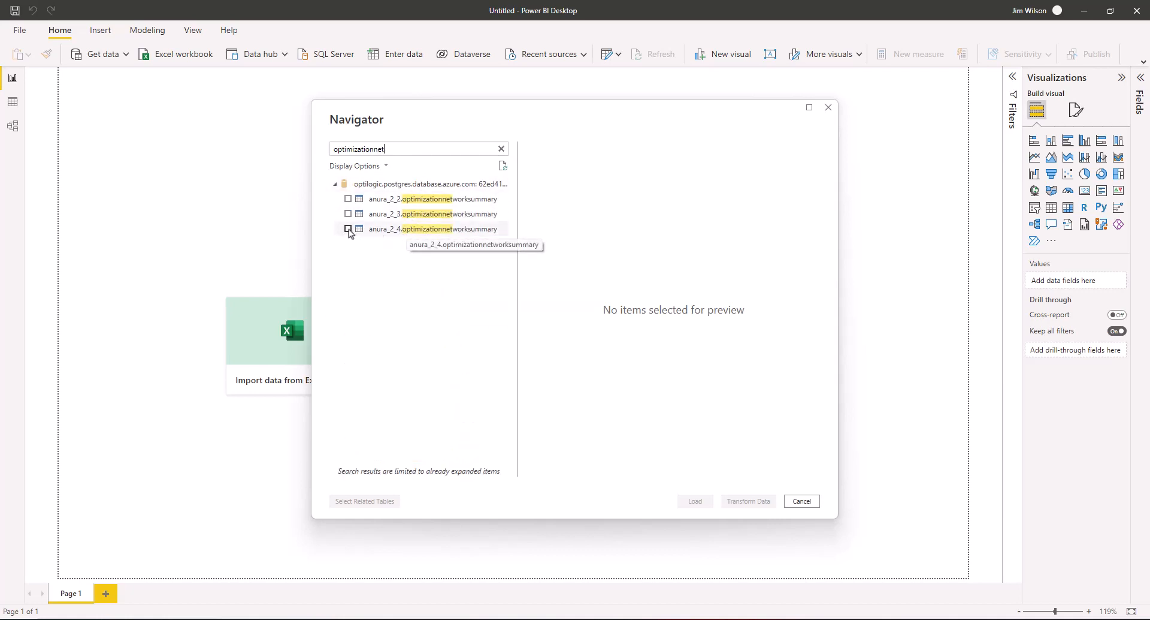
{"action": "left_click", "coordinate": [348, 229]}
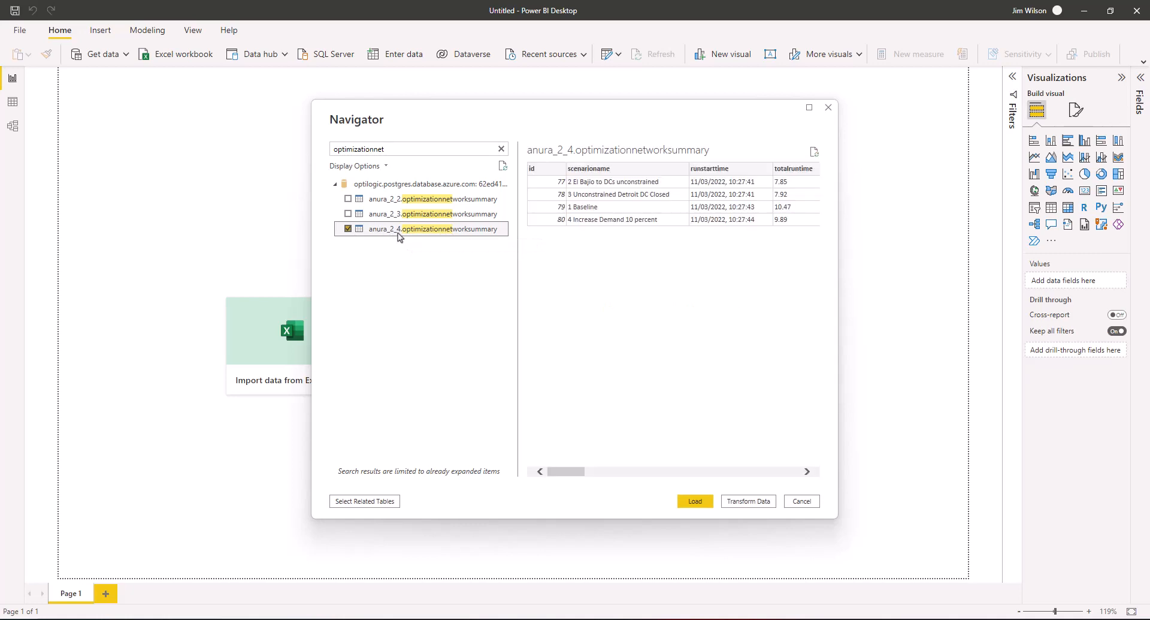
{"action": "left_click", "coordinate": [695, 501]}
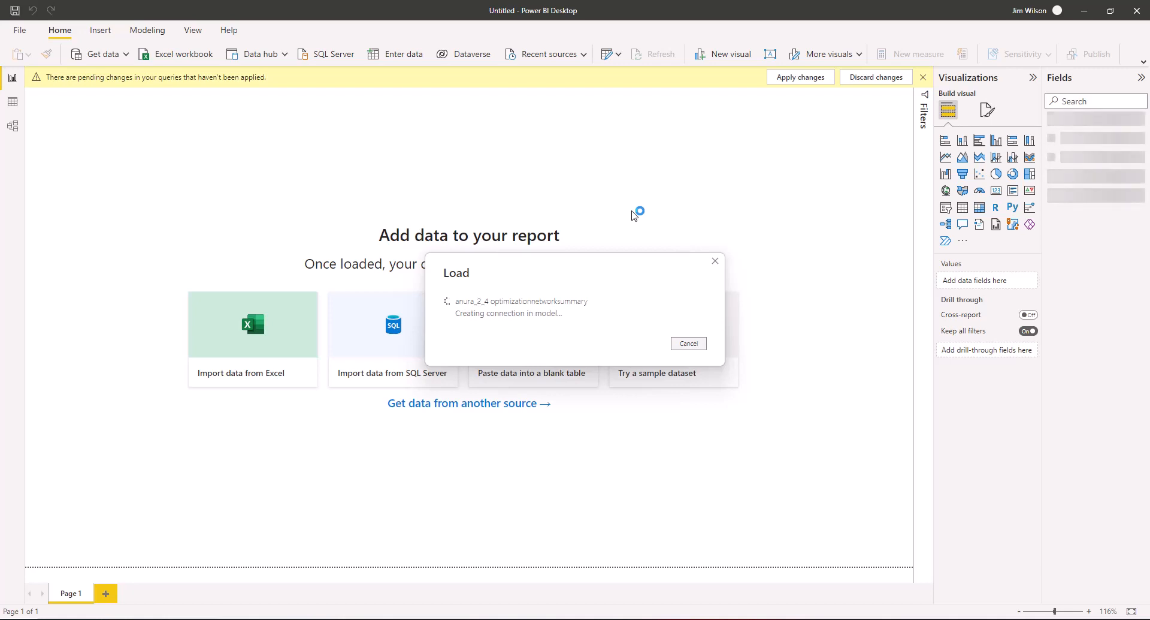
Expand the table's fields, add a page-filling clustered column chart, and put scenarioname on its X-axis
{"action": "left_click", "coordinate": [979, 124]}
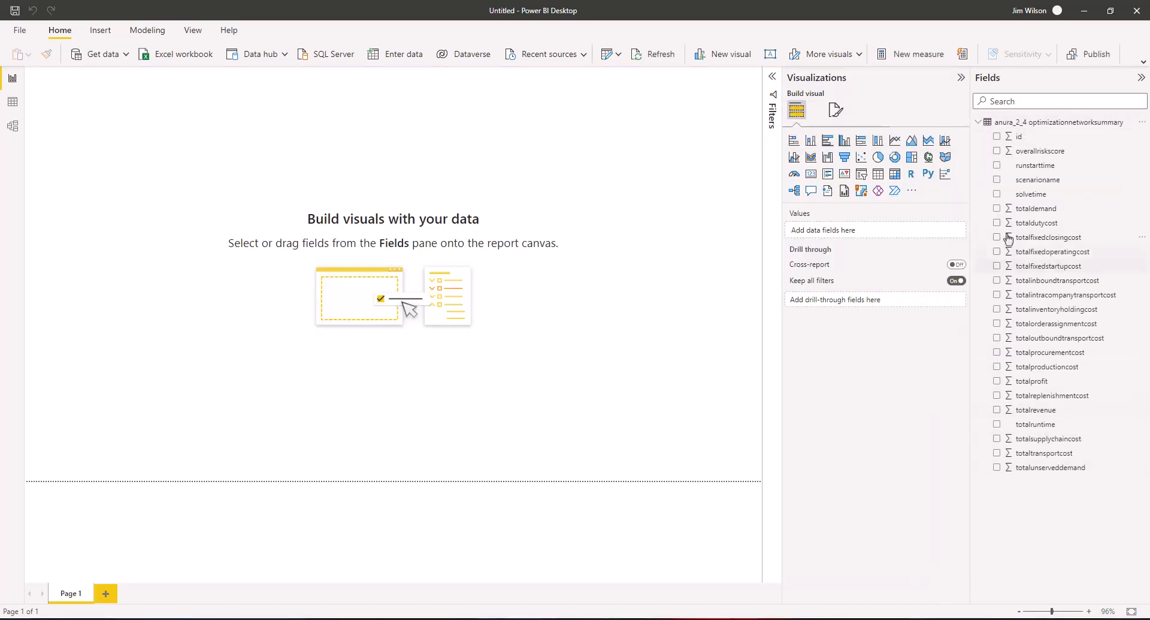
{"action": "left_click", "coordinate": [810, 140]}
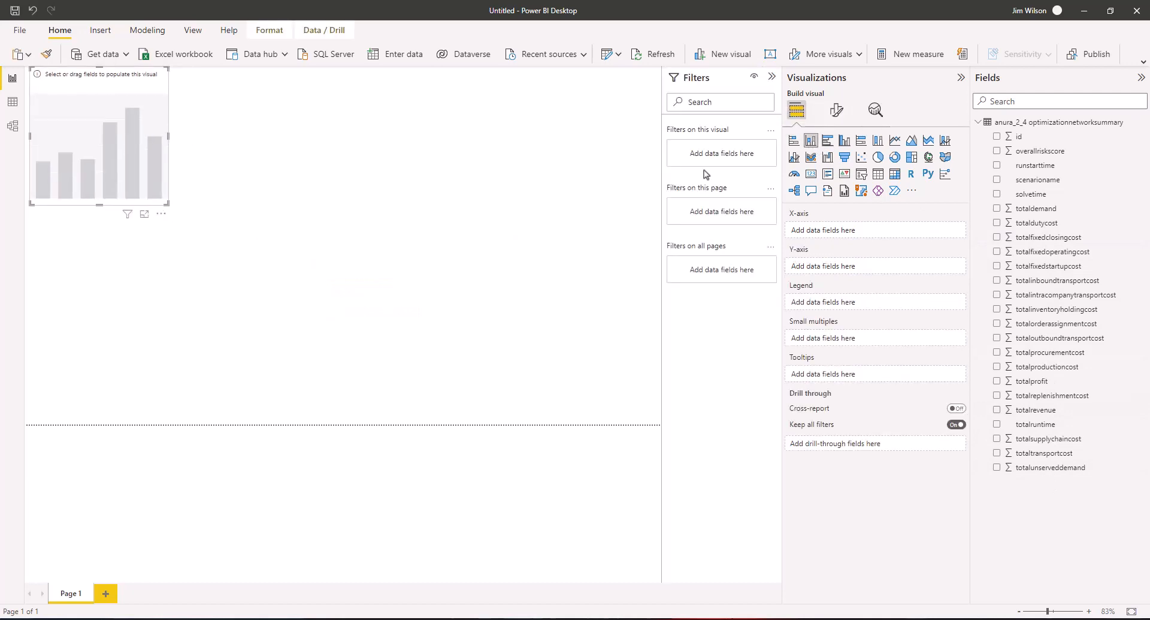
{"action": "left_click_drag", "start_coordinate": [169, 206], "coordinate": [661, 425]}
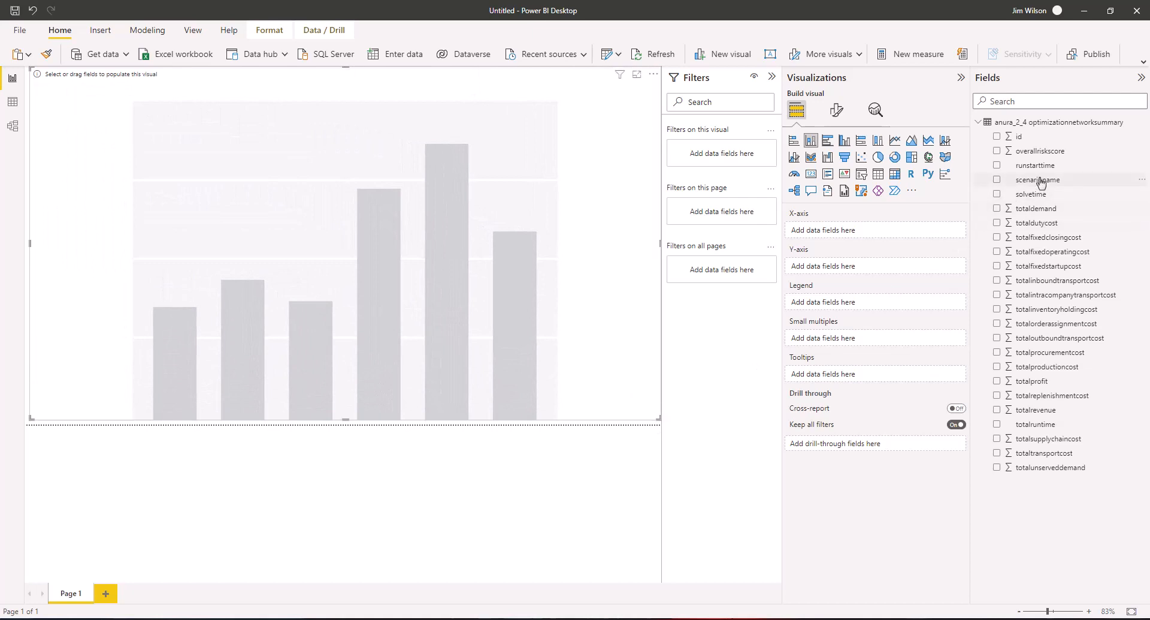
{"action": "left_click_drag", "start_coordinate": [1038, 180], "coordinate": [836, 231]}
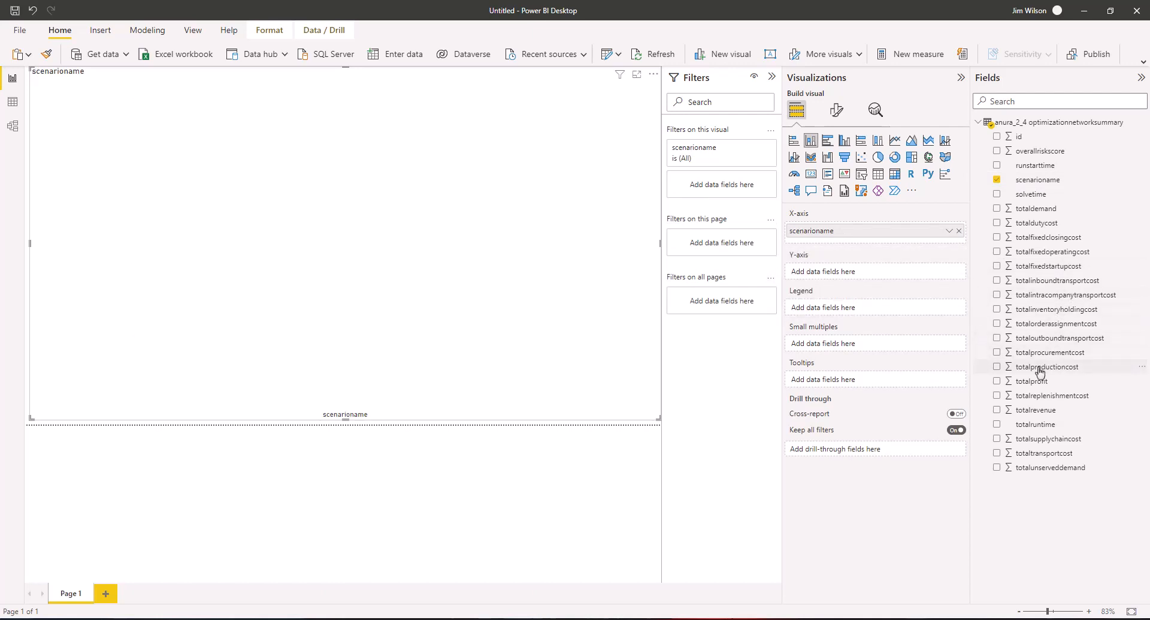
Add totalproductioncost, totalfixedoperatingcost and totaltransportcost to the chart's Y-axis
{"action": "left_click_drag", "start_coordinate": [1040, 372], "coordinate": [864, 274]}
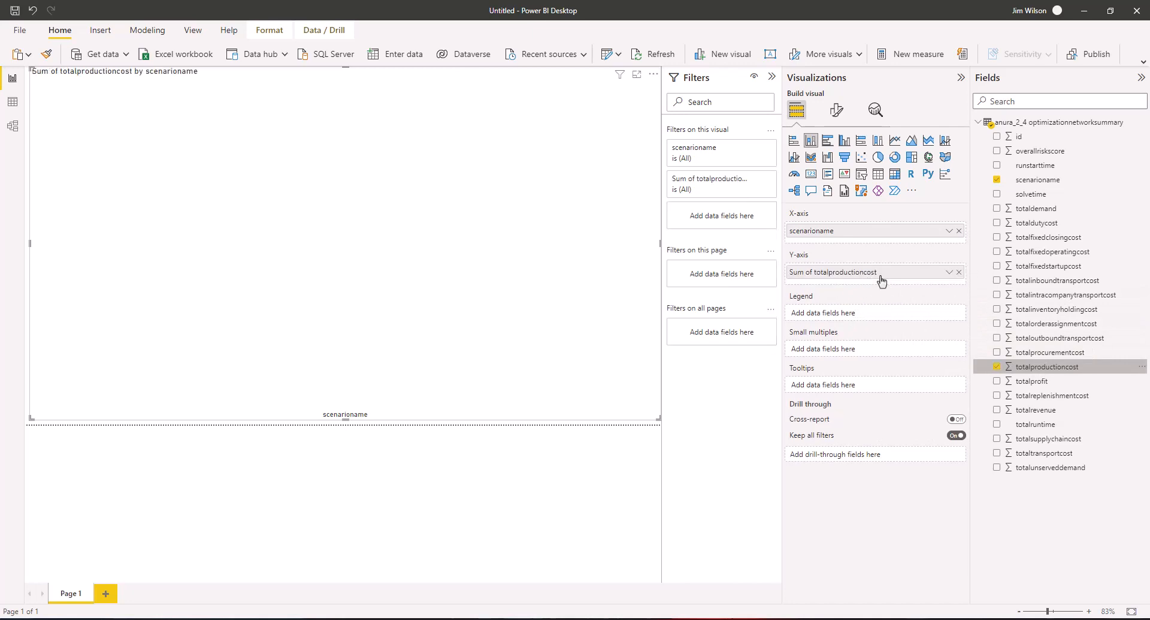
{"action": "left_click_drag", "start_coordinate": [1008, 257], "coordinate": [854, 282]}
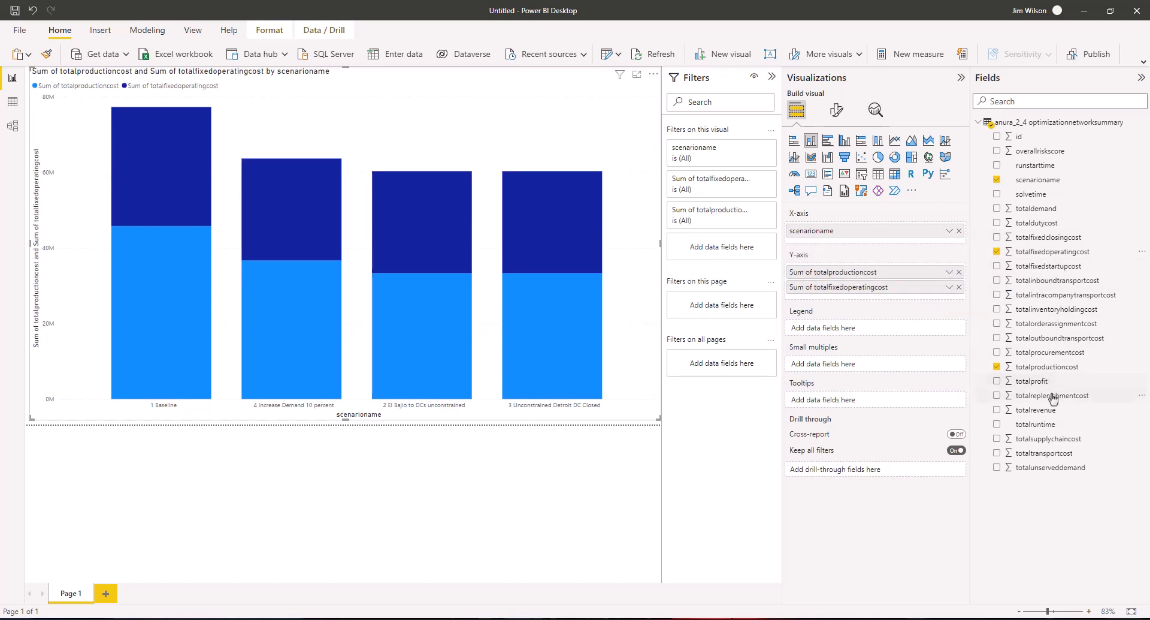
{"action": "left_click_drag", "start_coordinate": [1044, 454], "coordinate": [861, 302]}
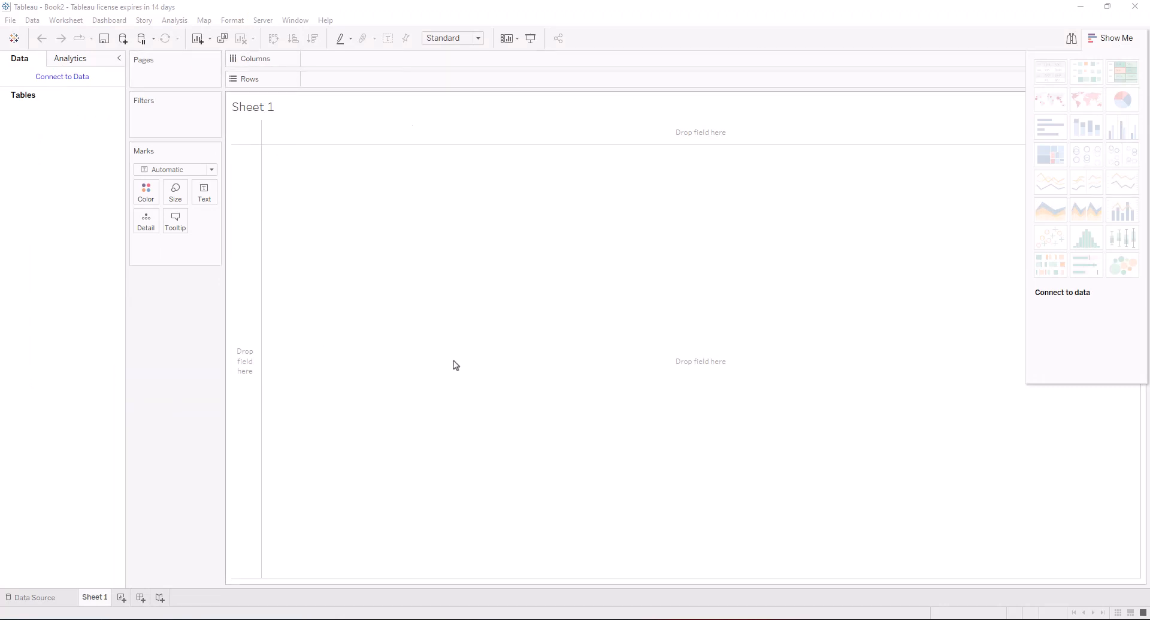
Search the data connectors for 'post' and choose PostgreSQL
{"action": "left_click", "coordinate": [62, 77]}
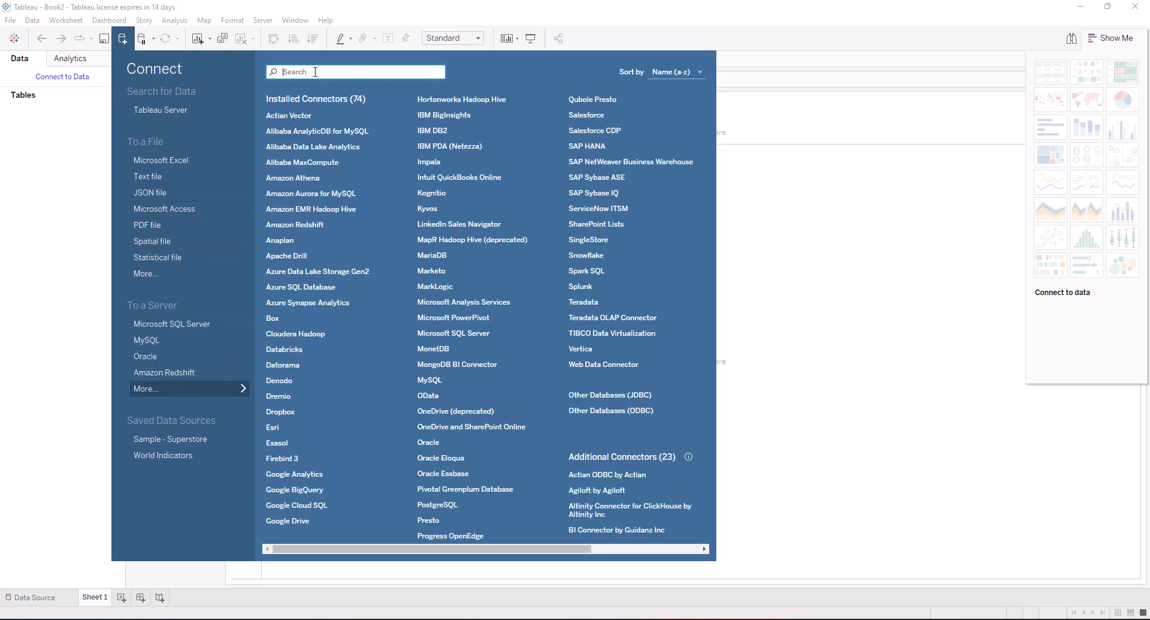
{"action": "type", "text": "post"}
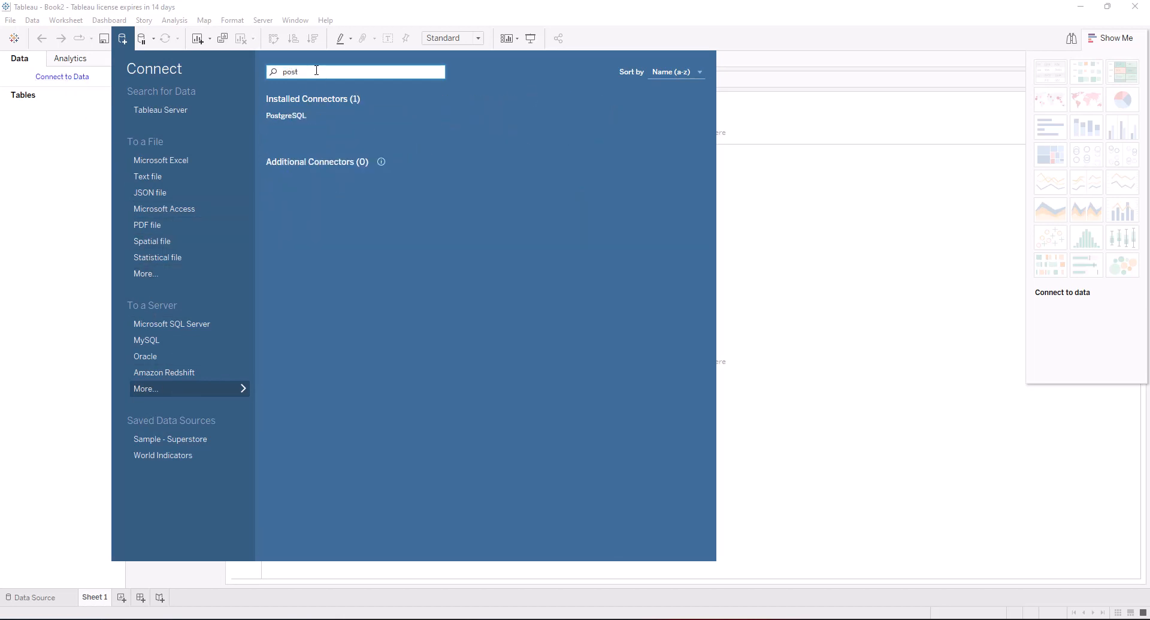
{"action": "left_click", "coordinate": [290, 123]}
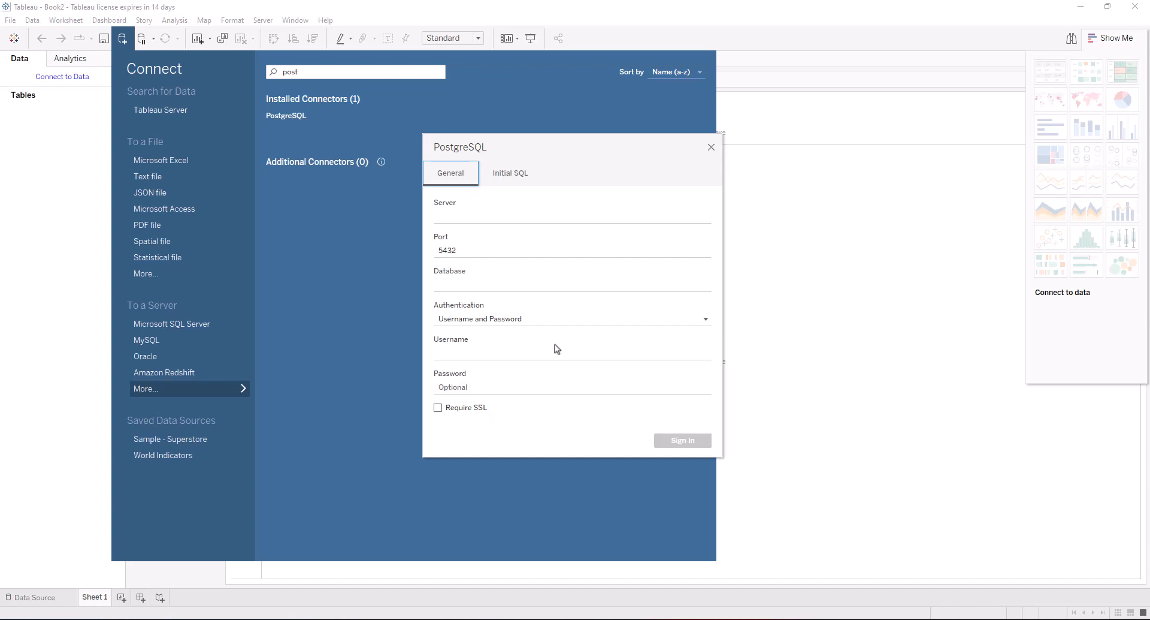
Set the server to the copied Optilogic host and change the port from 5432 to 6432
{"action": "mouse_move", "coordinate": [558, 618]}
{"action": "left_click", "coordinate": [544, 586]}
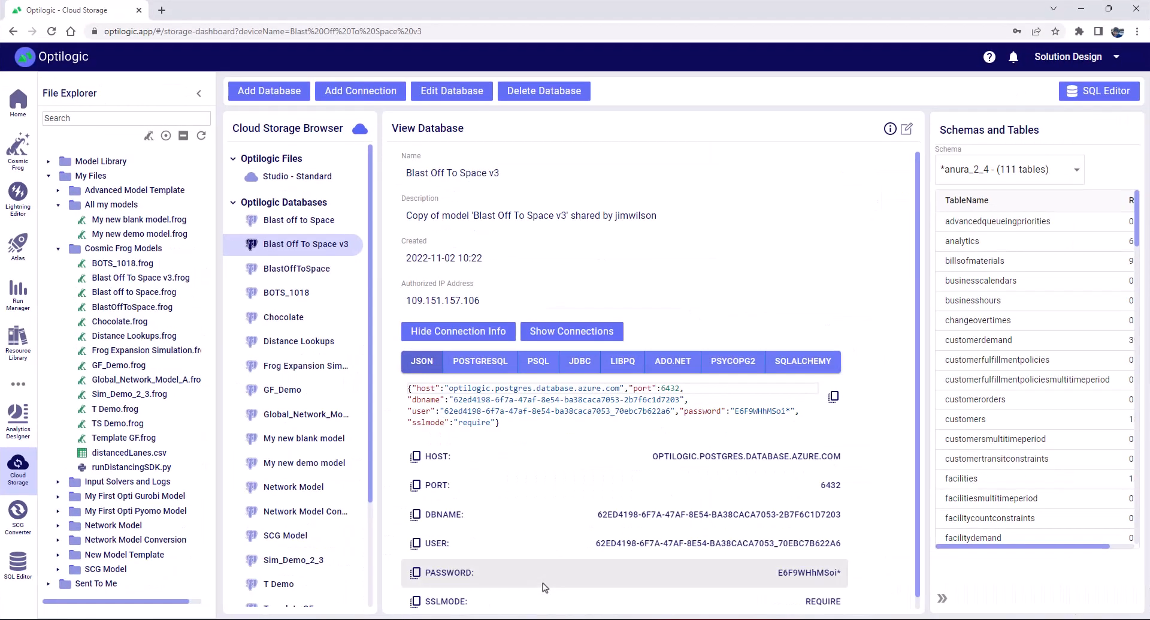
{"action": "left_click", "coordinate": [446, 458]}
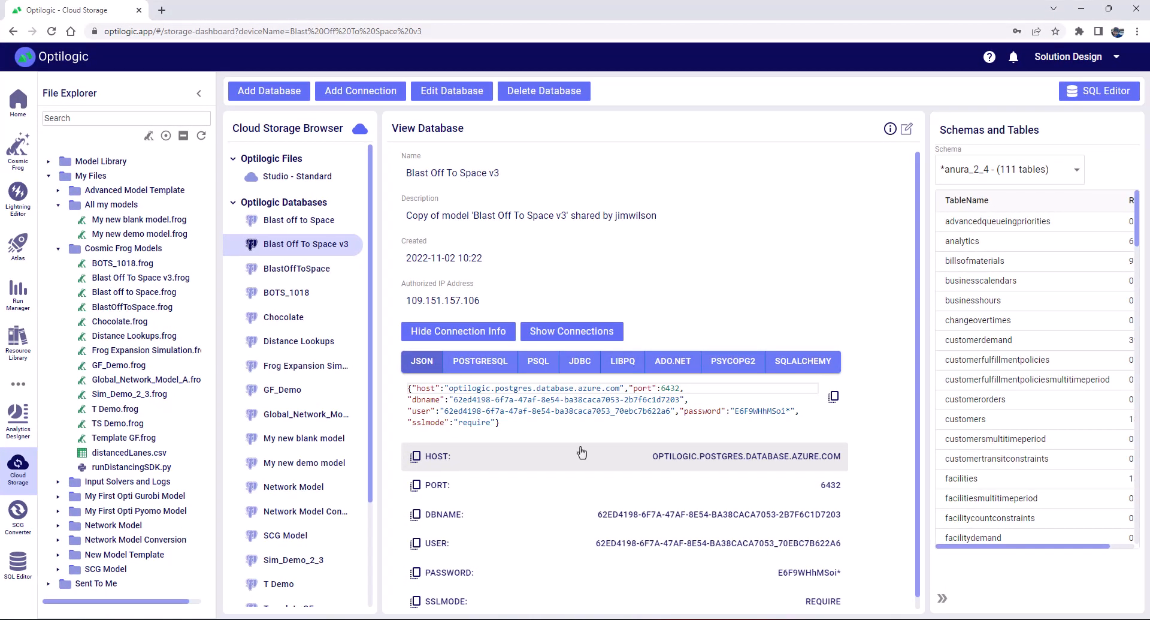
{"action": "left_click", "coordinate": [1082, 8]}
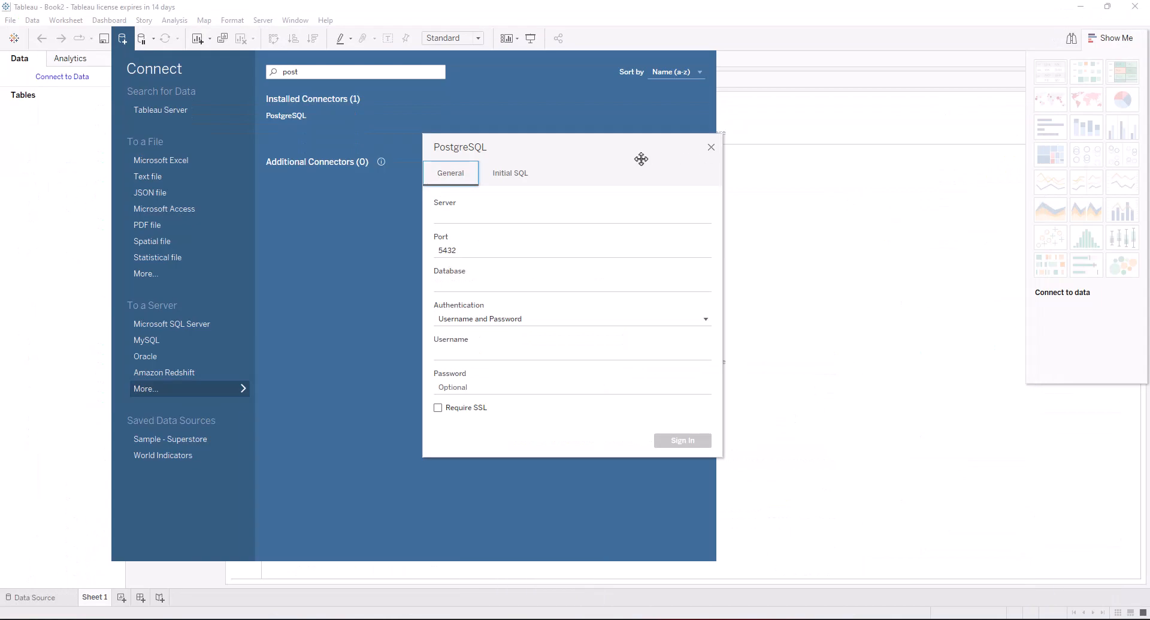
{"action": "left_click", "coordinate": [460, 215]}
{"action": "type", "text": "optilogic.postgres.database.azure.com"}
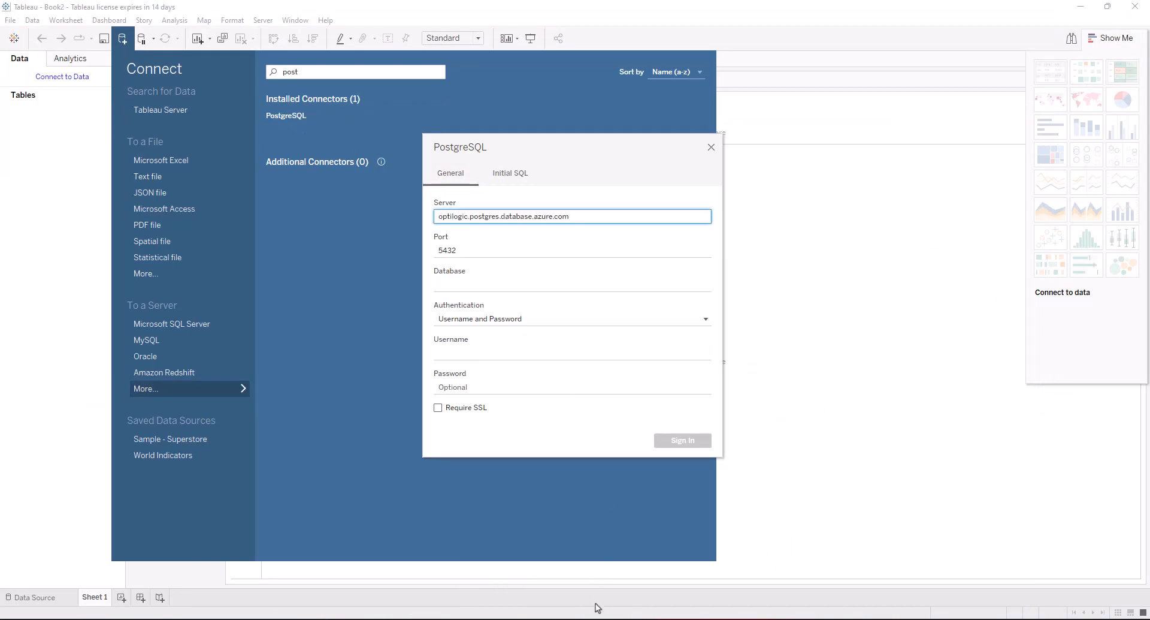
{"action": "key", "text": "alt+Tab"}
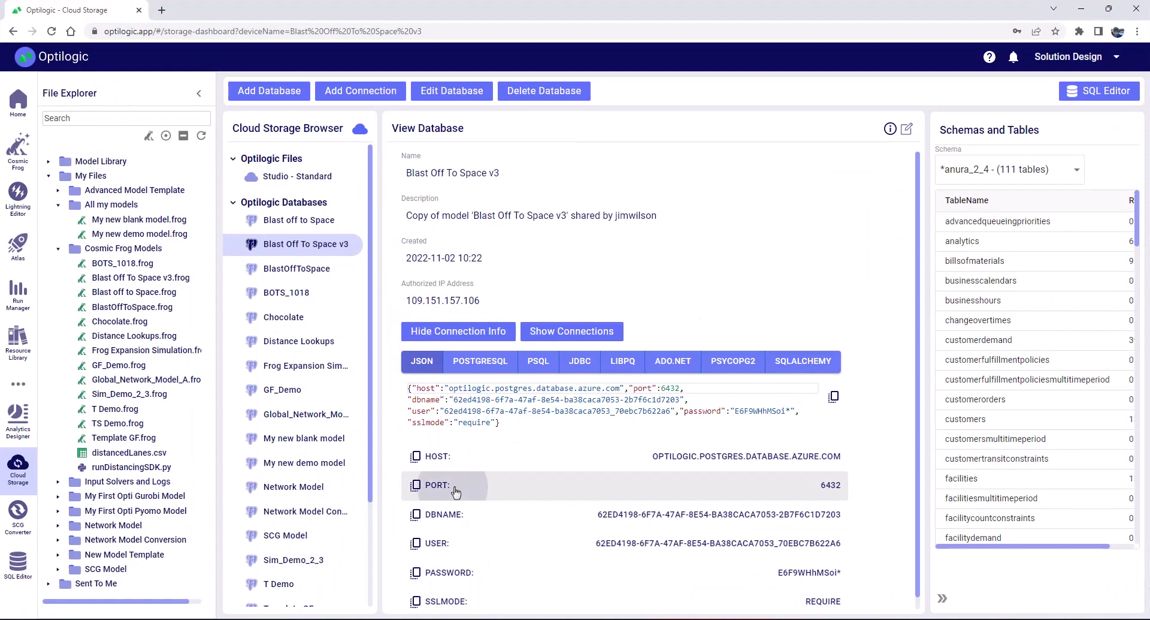
{"action": "left_click", "coordinate": [1082, 9]}
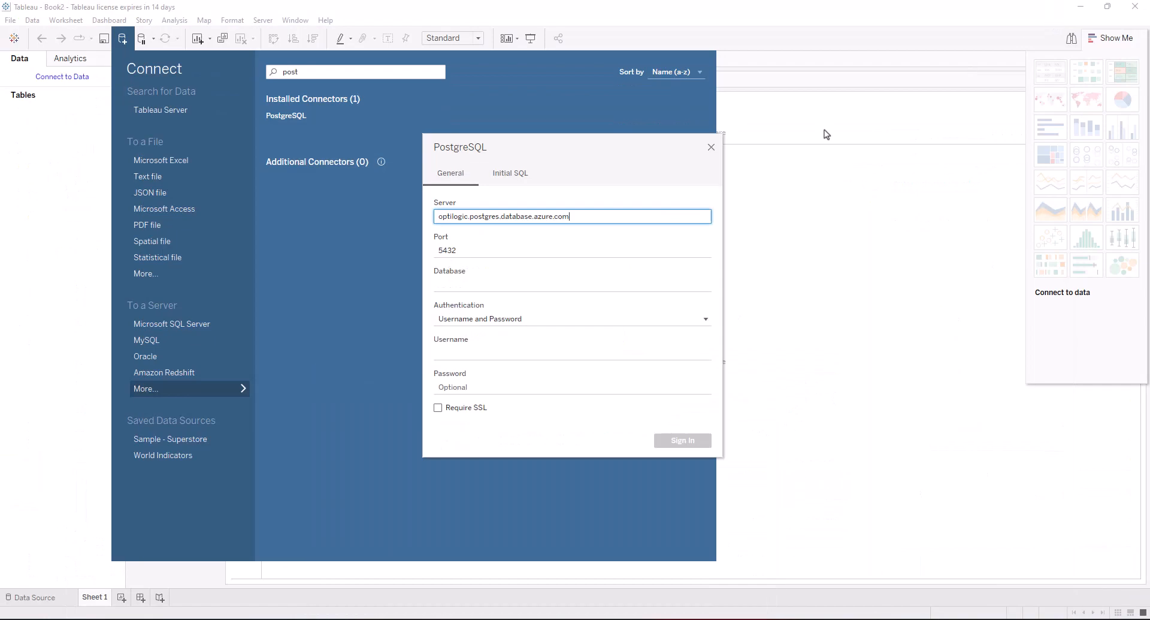
{"action": "double_click", "coordinate": [453, 250]}
{"action": "type", "text": "6432"}
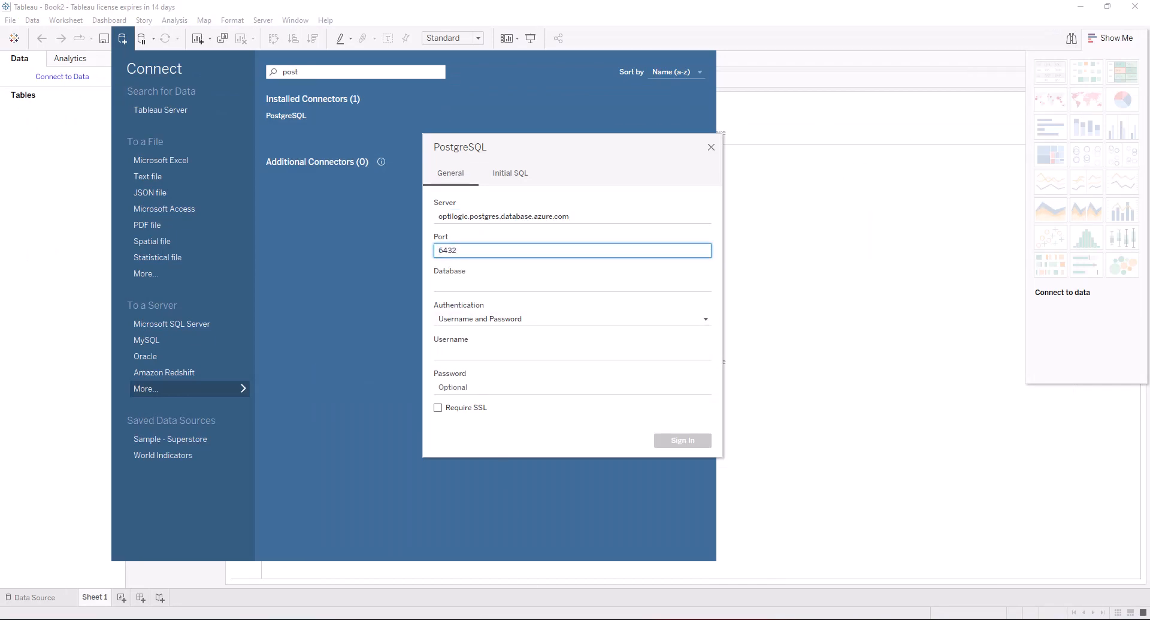
Paste the Optilogic database name and username into the connection form
{"action": "key", "text": "alt+Tab"}
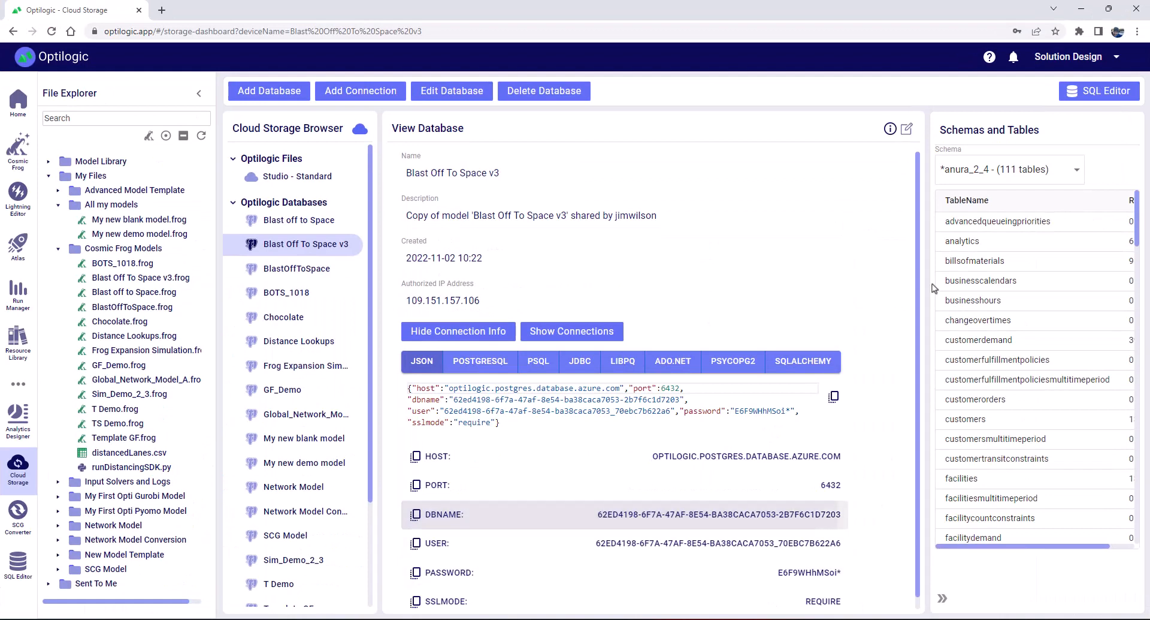
{"action": "left_click", "coordinate": [1082, 10]}
{"action": "left_click", "coordinate": [491, 282]}
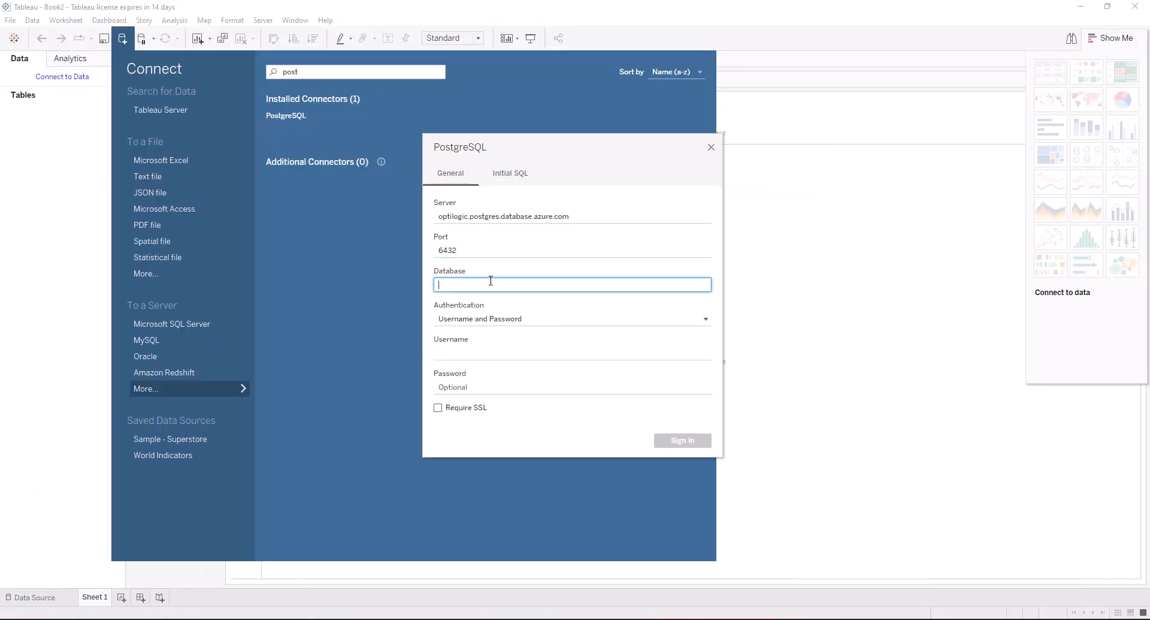
{"action": "type", "text": "62ed4198-6f7a-47af-8e54-ba38caca7053-2b7f6c1d7203"}
{"action": "key", "text": "alt+Tab"}
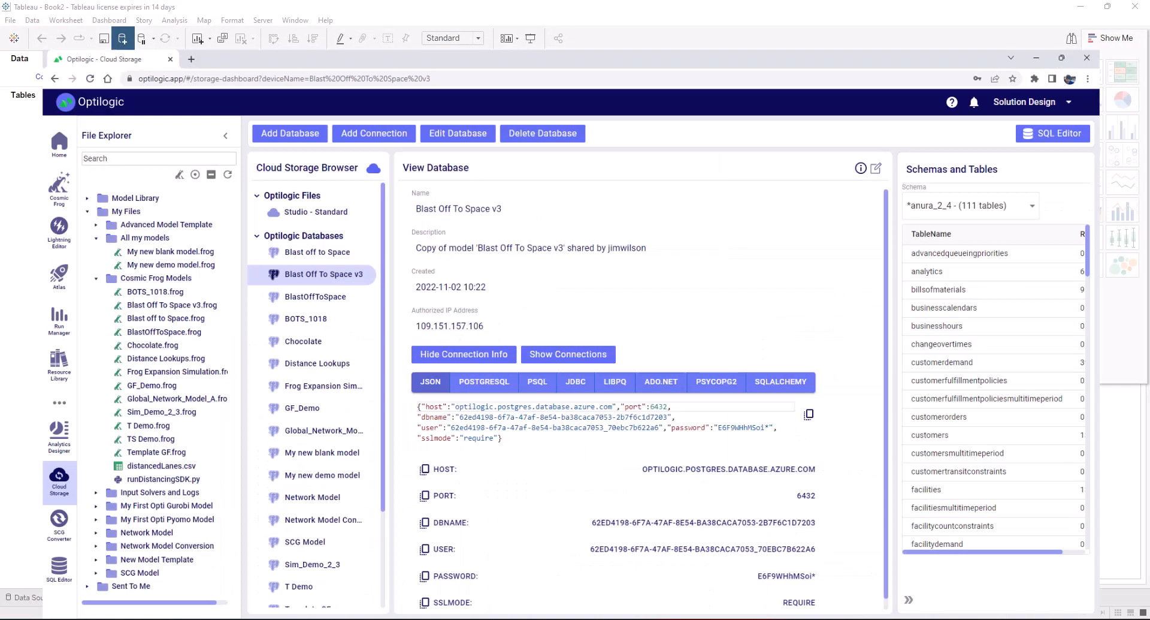
{"action": "scroll", "coordinate": [513, 566], "scroll_direction": "down", "scroll_amount": 1}
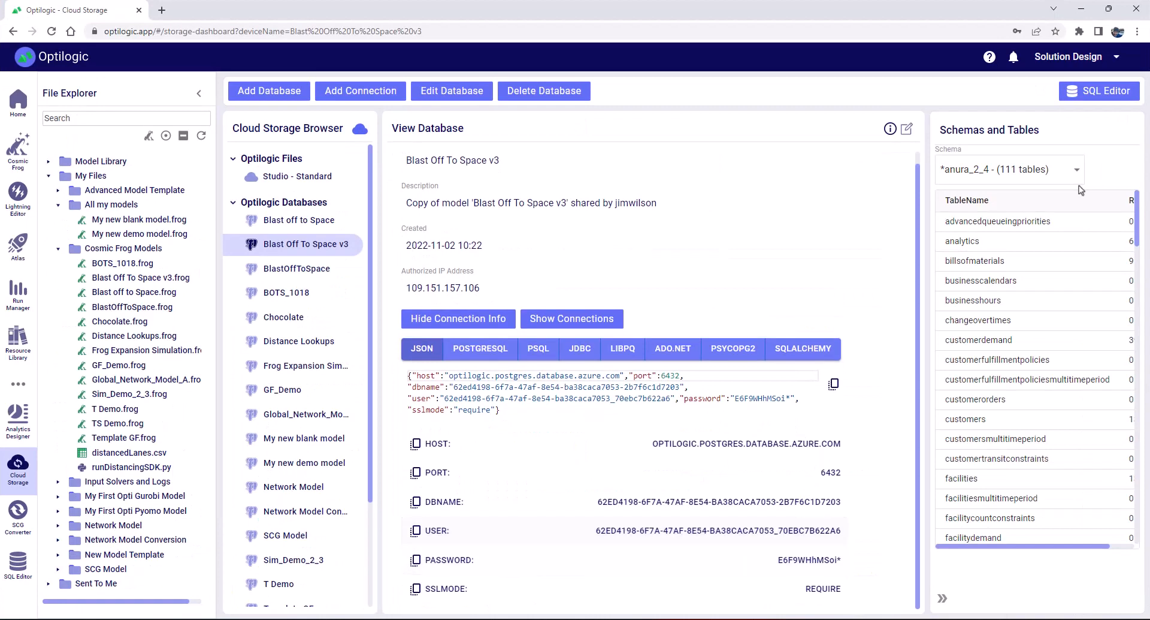
{"action": "left_click", "coordinate": [1081, 9]}
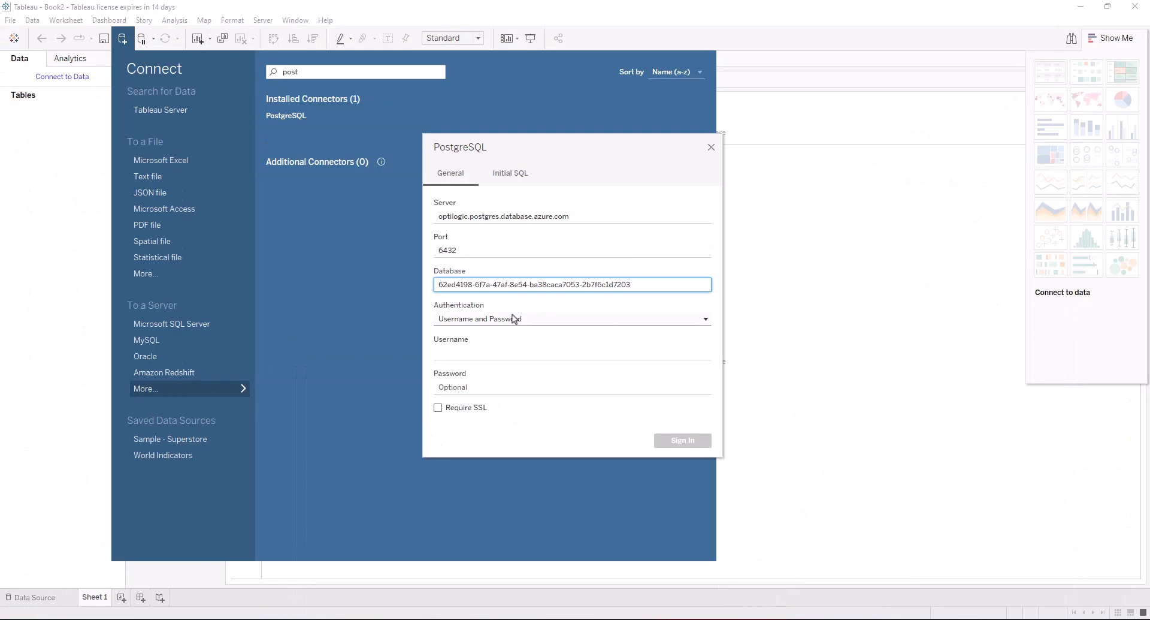
{"action": "left_click", "coordinate": [480, 352]}
{"action": "key", "text": "ctrl+v"}
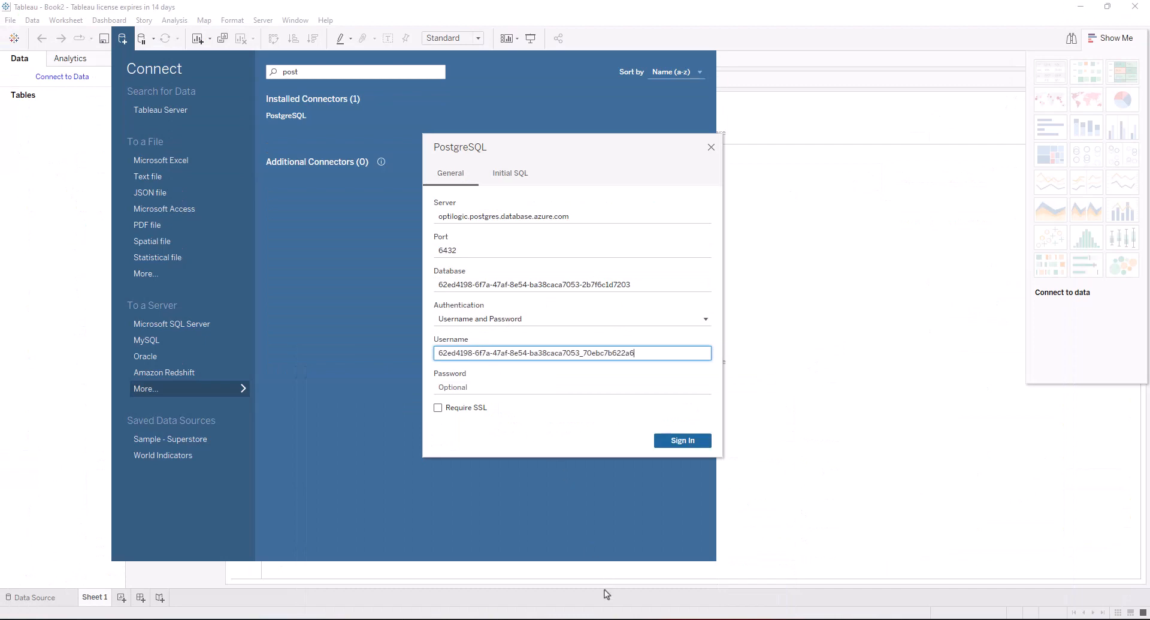
Paste the database password, require SSL, and sign in
{"action": "key", "text": "alt+Tab"}
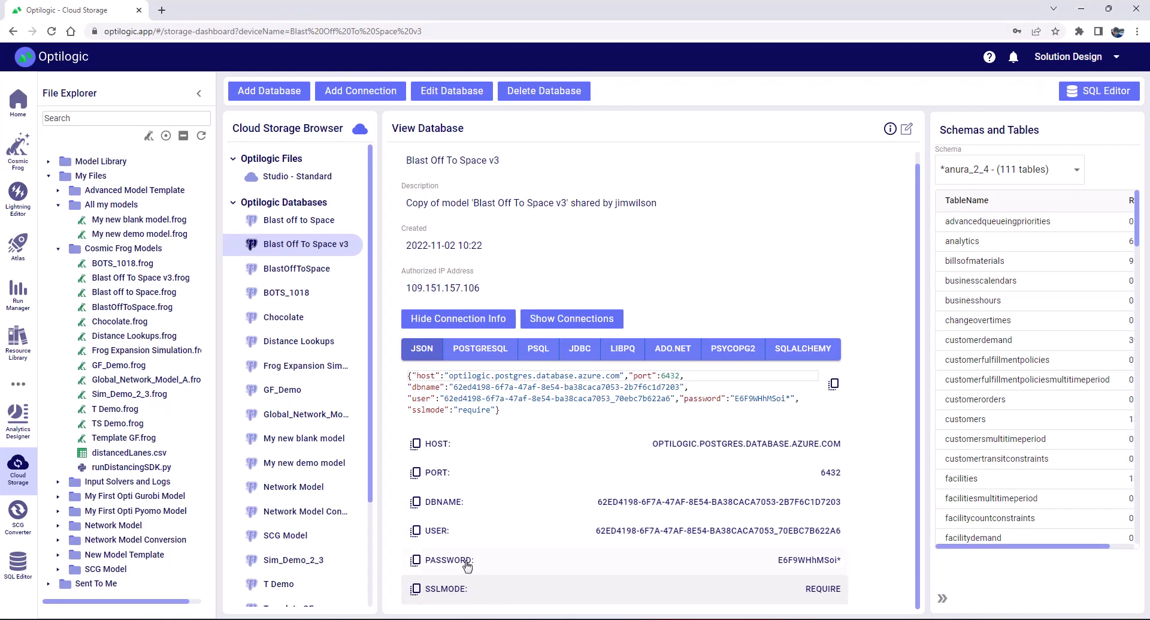
{"action": "left_click", "coordinate": [1081, 8]}
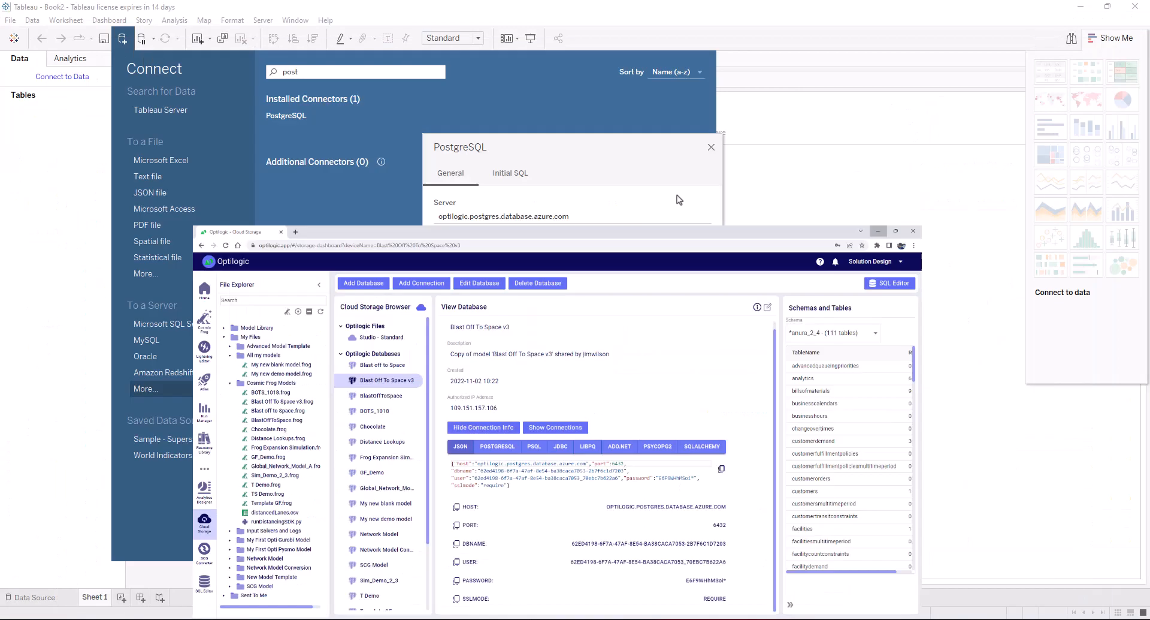
{"action": "left_click", "coordinate": [487, 386]}
{"action": "key", "text": "ctrl+v"}
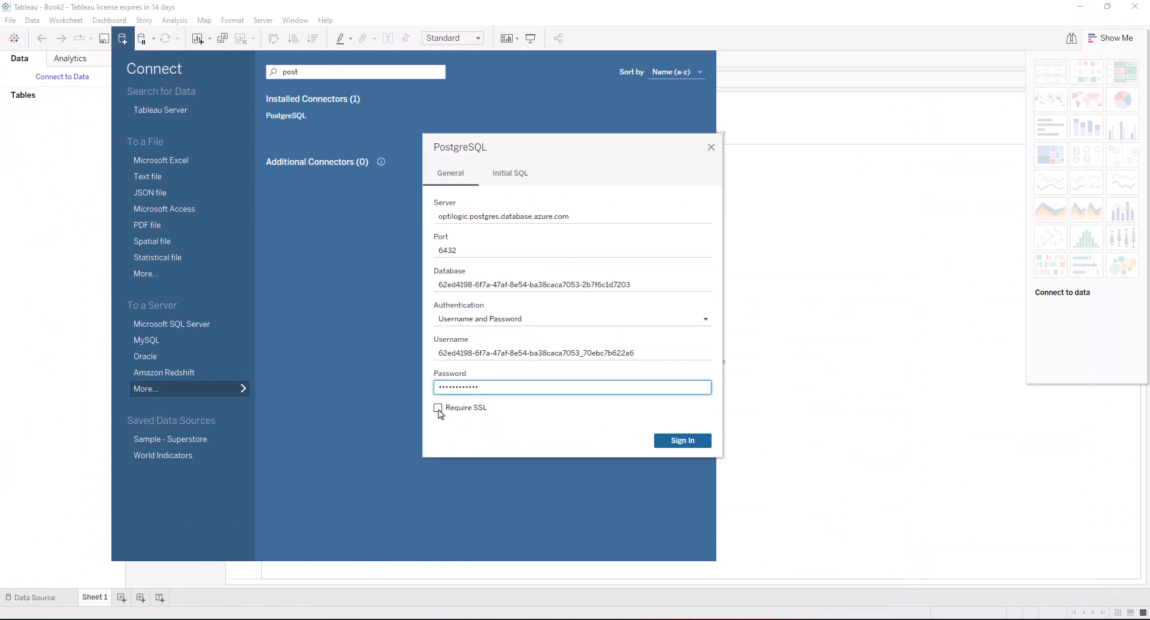
{"action": "left_click", "coordinate": [438, 408]}
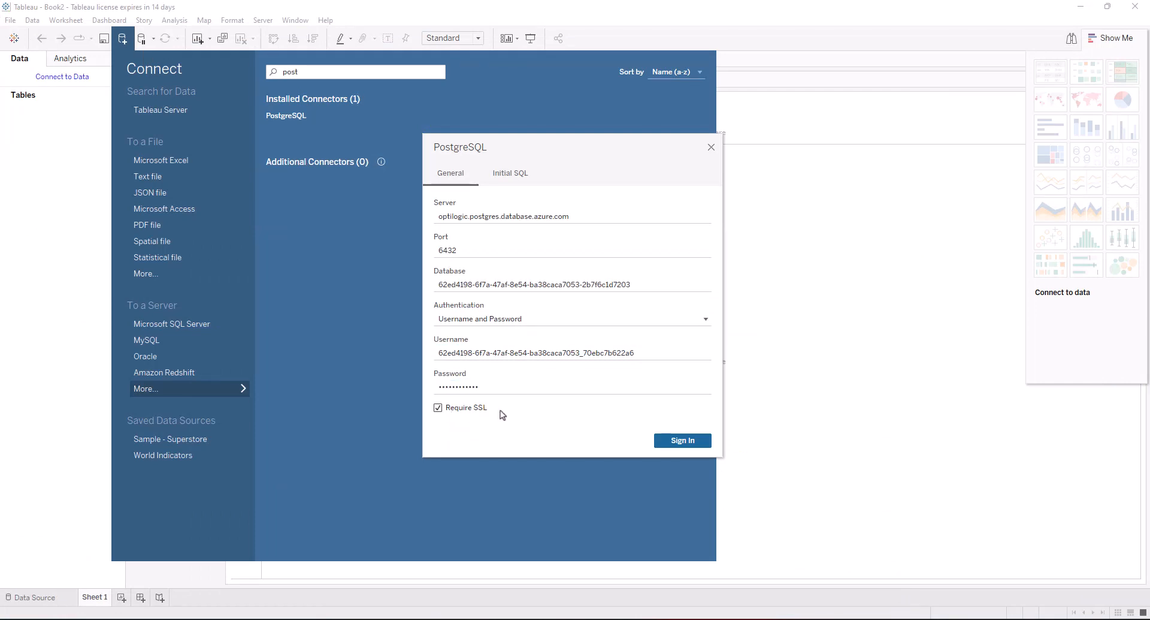
{"action": "left_click", "coordinate": [689, 444]}
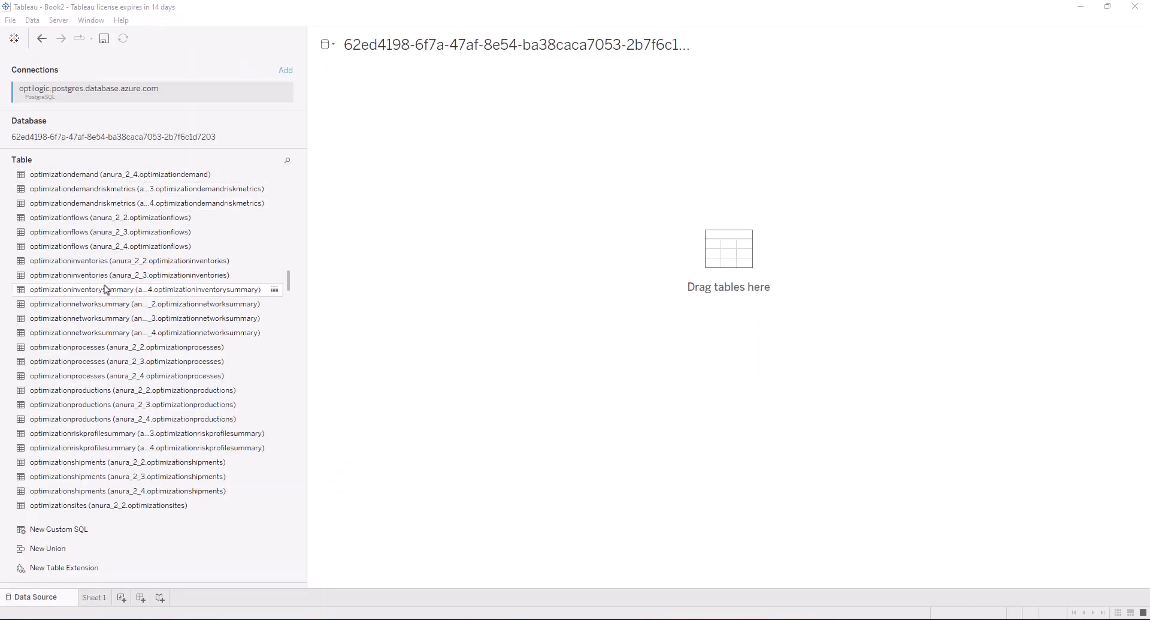
Scroll to the optimization tables and widen the table list so full names are readable
{"action": "scroll", "coordinate": [105, 290], "scroll_direction": "up", "scroll_amount": 2}
{"action": "scroll", "coordinate": [105, 290], "scroll_direction": "down", "scroll_amount": 1}
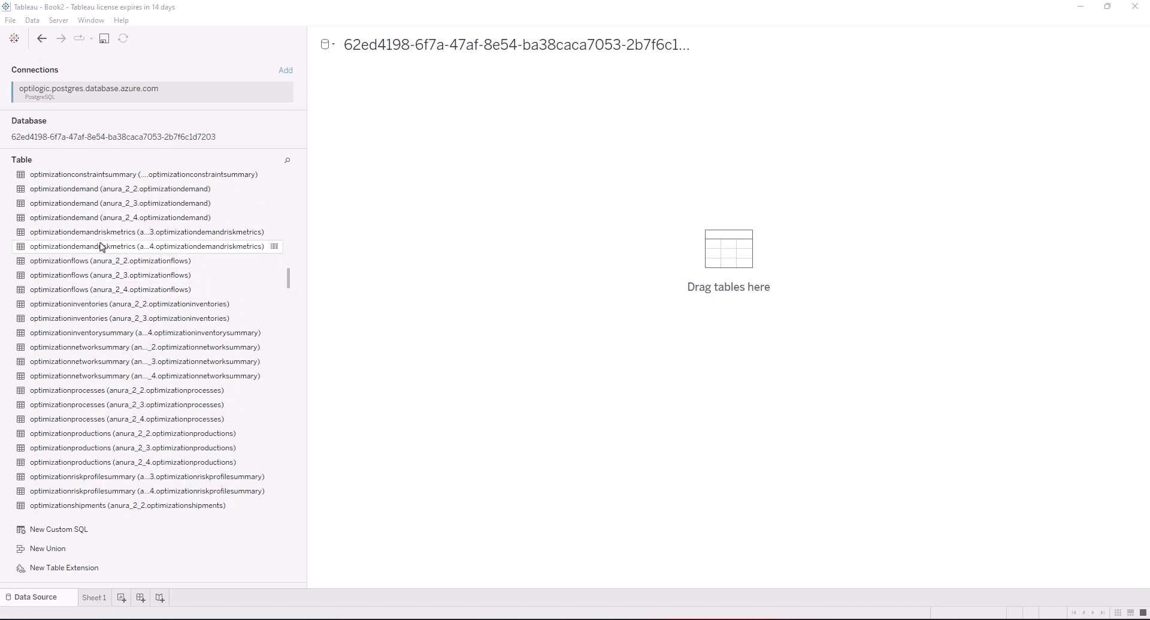
{"action": "scroll", "coordinate": [97, 333], "scroll_direction": "down", "scroll_amount": 1}
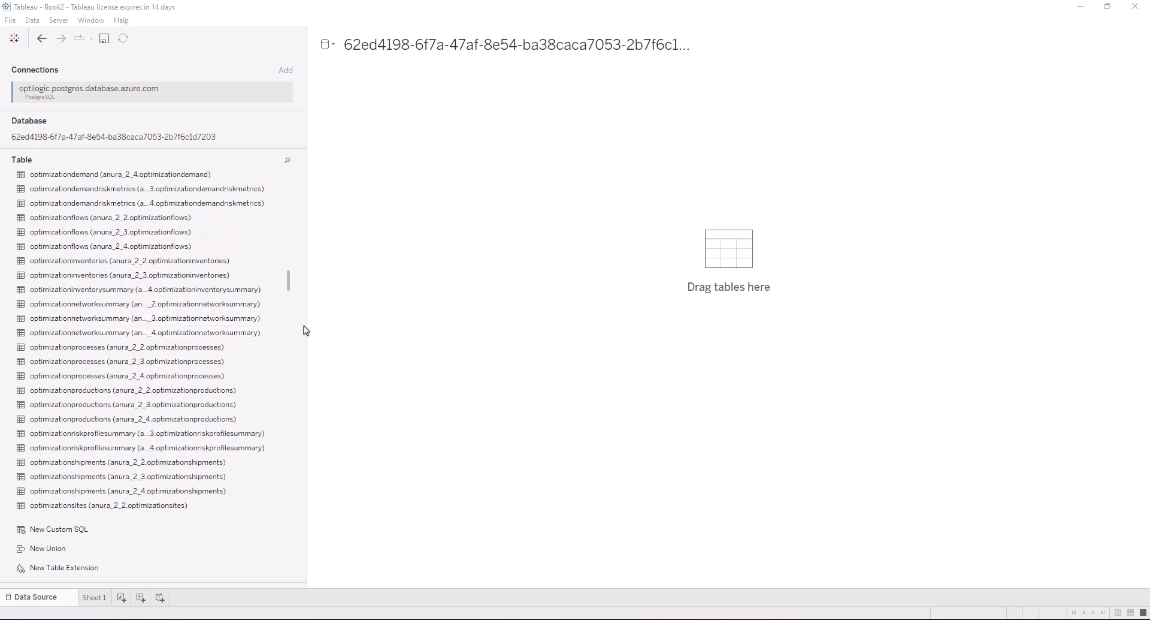
{"action": "left_click_drag", "start_coordinate": [309, 324], "coordinate": [360, 326]}
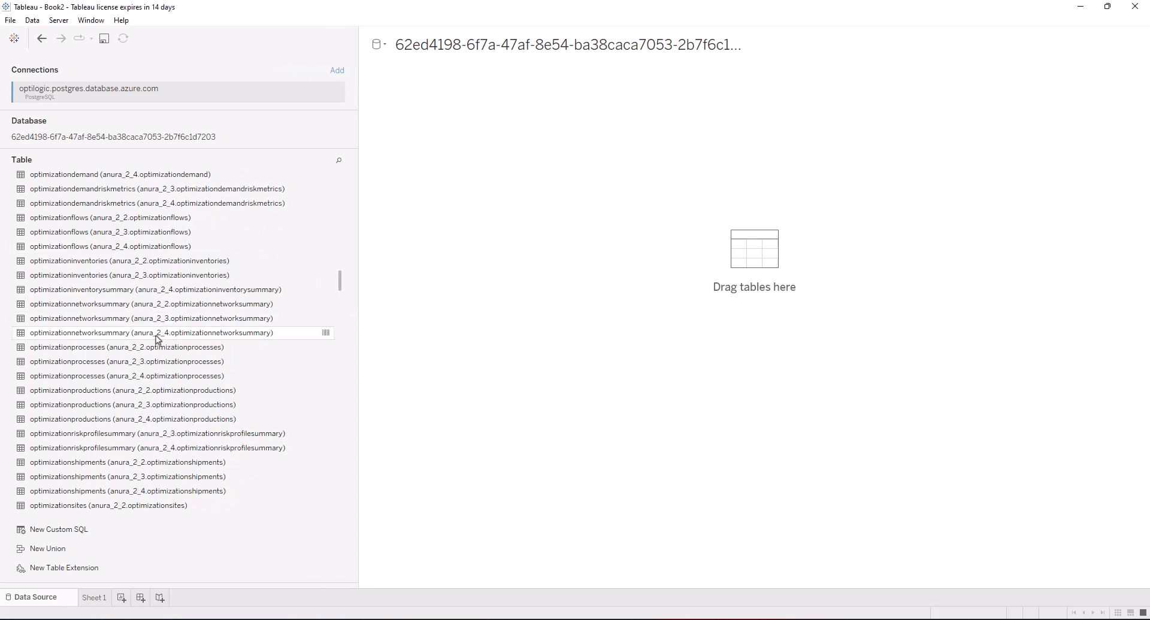
Add anura_2_4.optimizationnetworksummary to the canvas and review fields like Scenarioname and Totalsupplychaincost
{"action": "left_click_drag", "start_coordinate": [136, 336], "coordinate": [532, 303]}
{"action": "scroll", "coordinate": [470, 495], "scroll_direction": "down", "scroll_amount": 3}
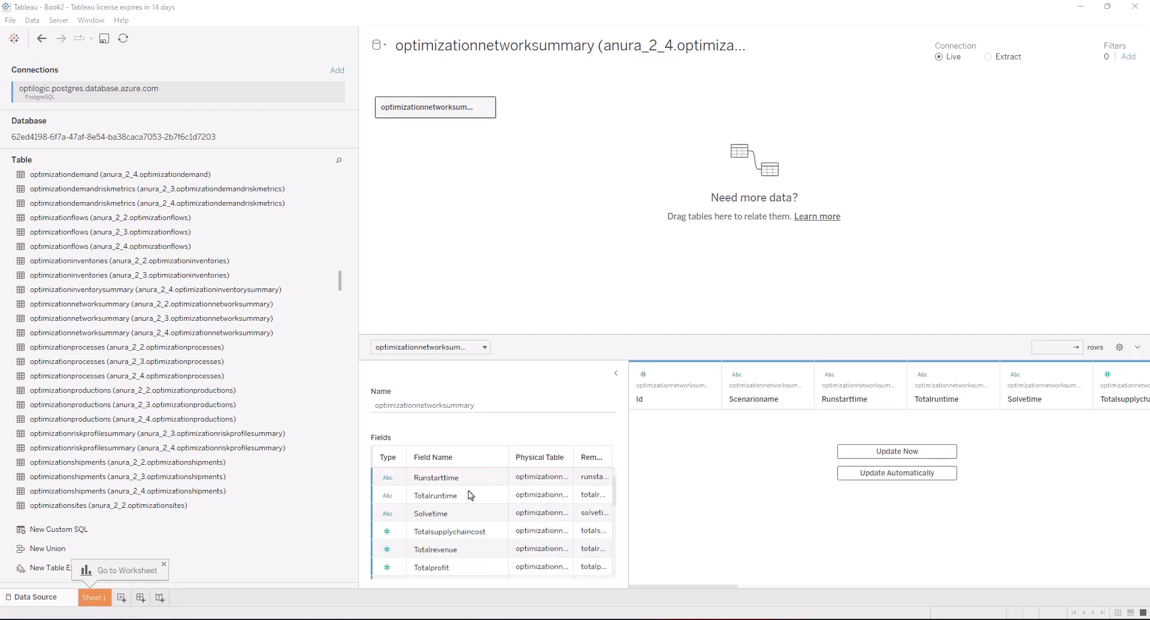
{"action": "scroll", "coordinate": [469, 510], "scroll_direction": "up", "scroll_amount": 3}
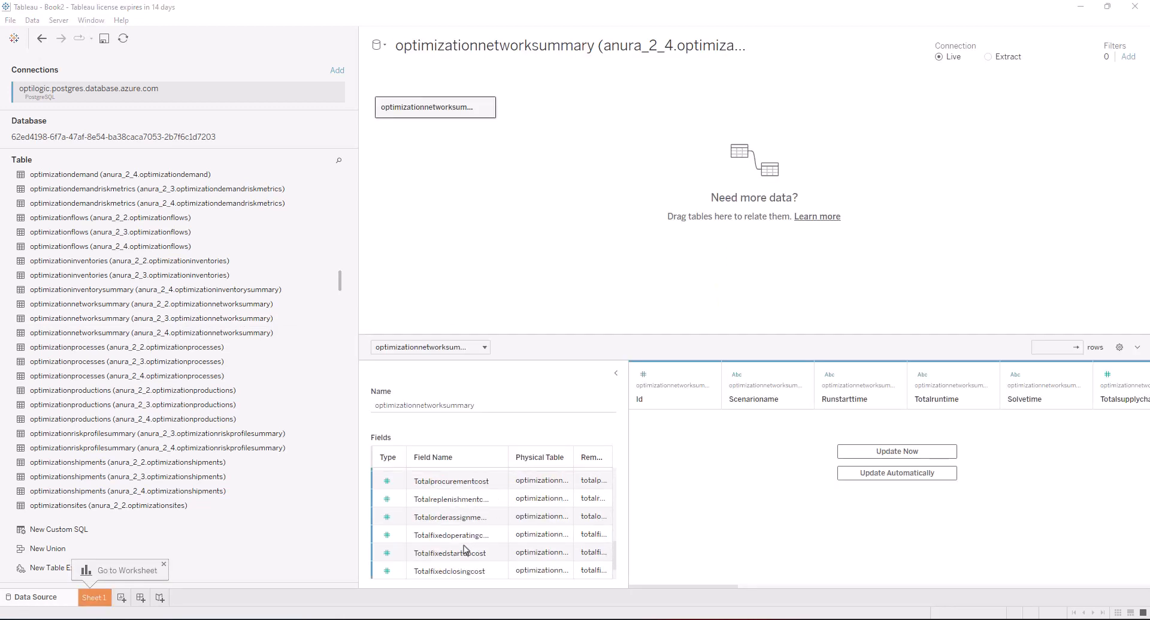
{"action": "scroll", "coordinate": [466, 534], "scroll_direction": "up", "scroll_amount": 2}
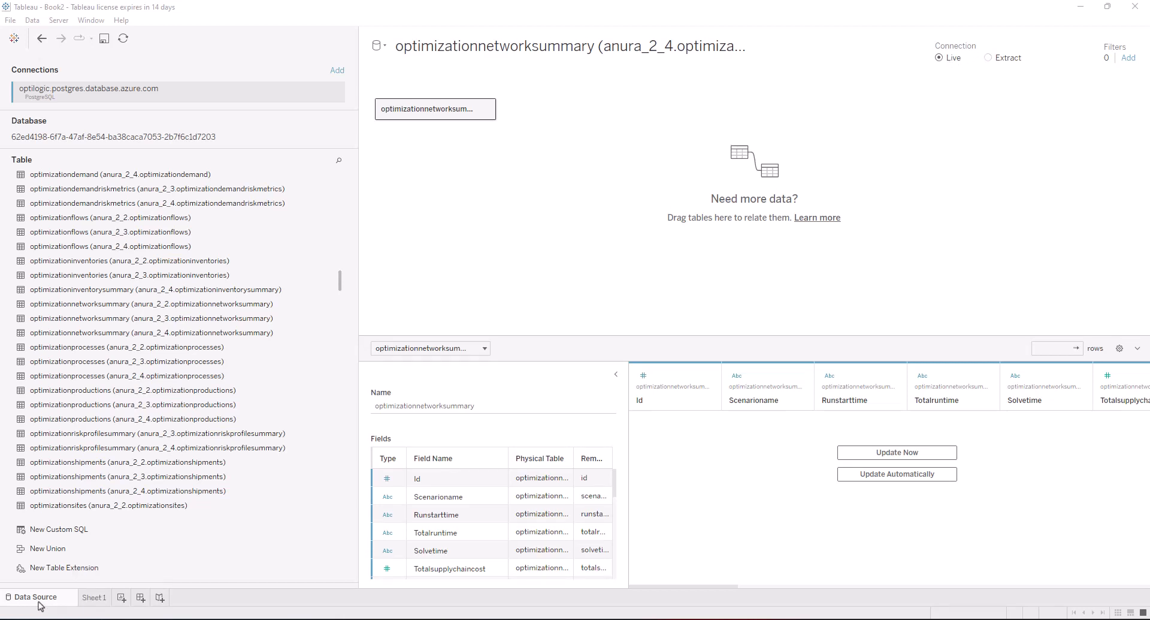
On Sheet 1, put Scenarioname on Columns and SUM(Totalsupplychaincost) on Rows for four scenario bars
{"action": "left_click", "coordinate": [94, 598]}
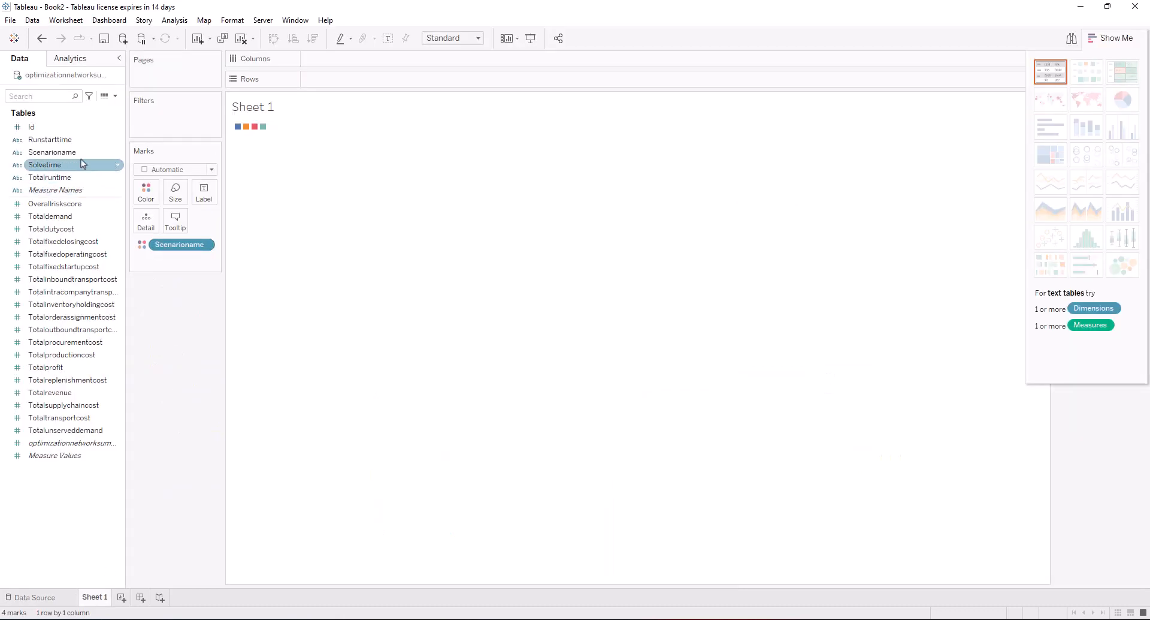
{"action": "left_click", "coordinate": [61, 156]}
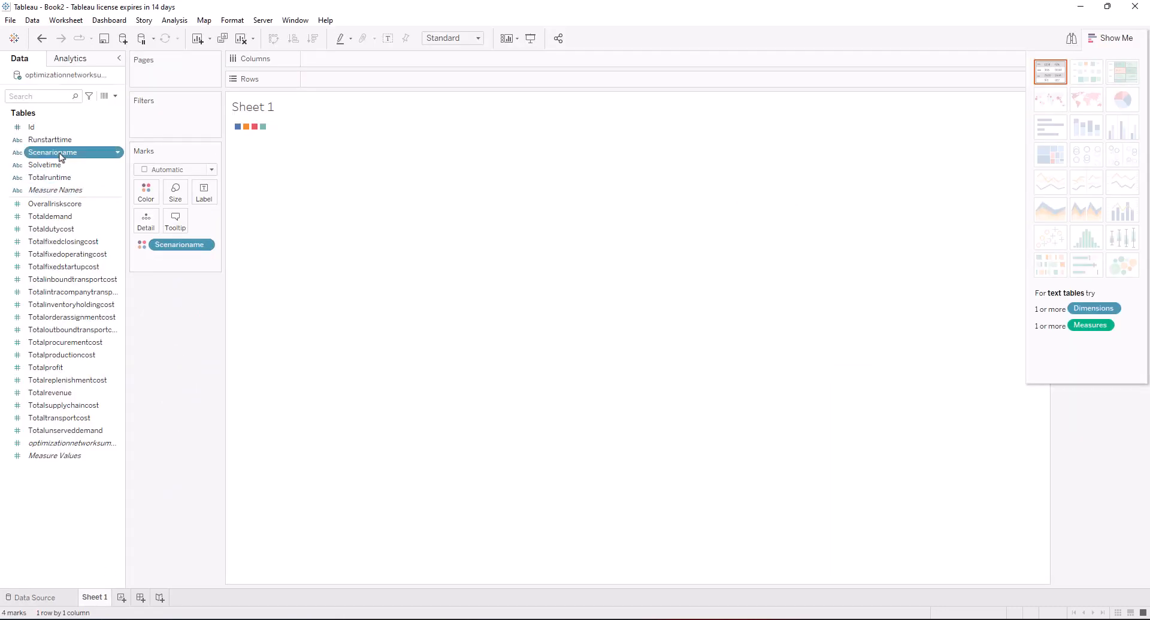
{"action": "left_click_drag", "start_coordinate": [61, 155], "coordinate": [336, 62]}
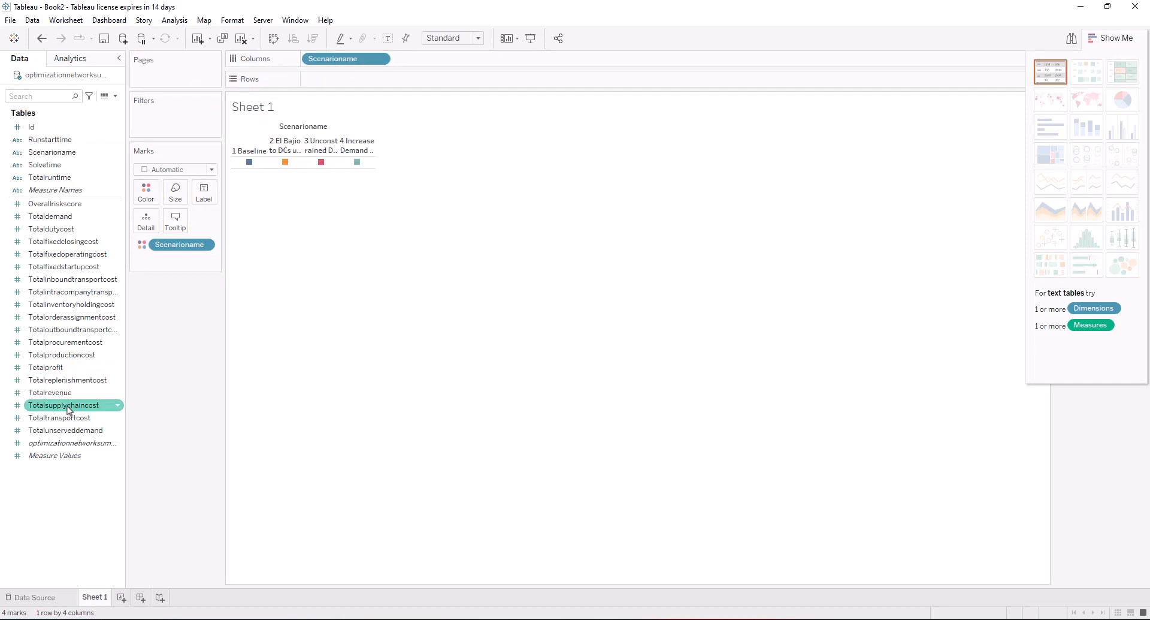
{"action": "left_click_drag", "start_coordinate": [54, 409], "coordinate": [331, 80]}
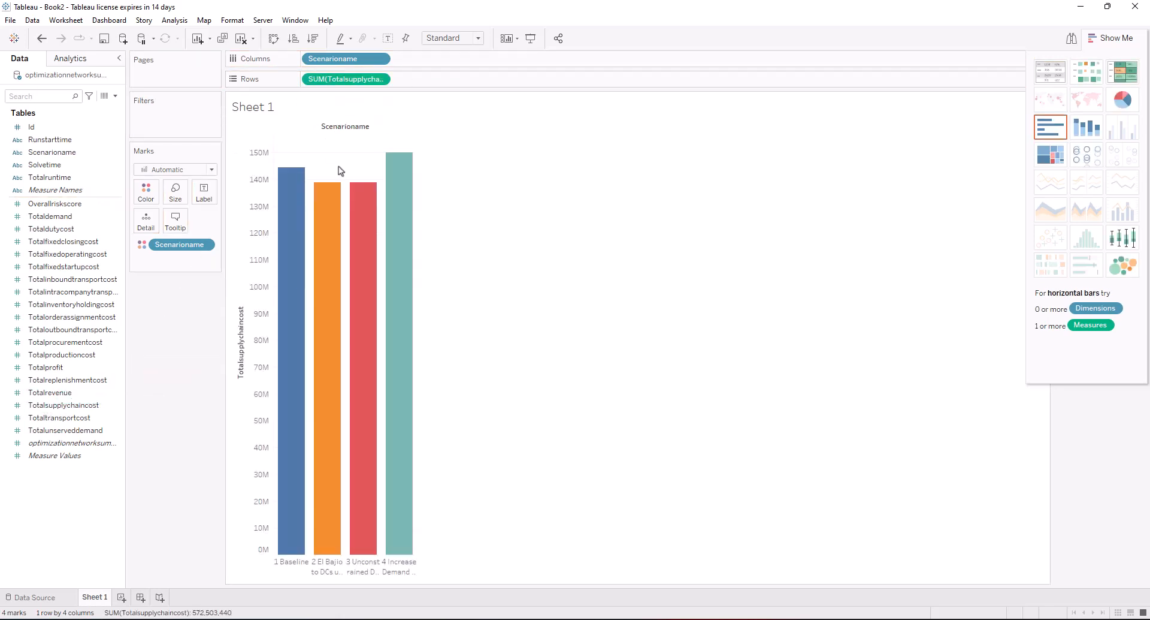